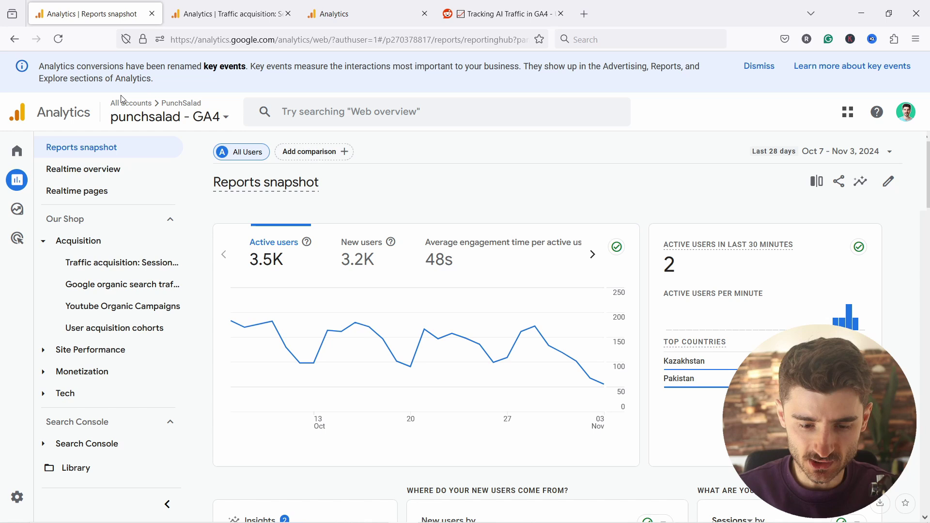
Open the Traffic acquisition report and filter its table to 'referral'.
{"action": "mouse_move", "coordinate": [29, 183]}
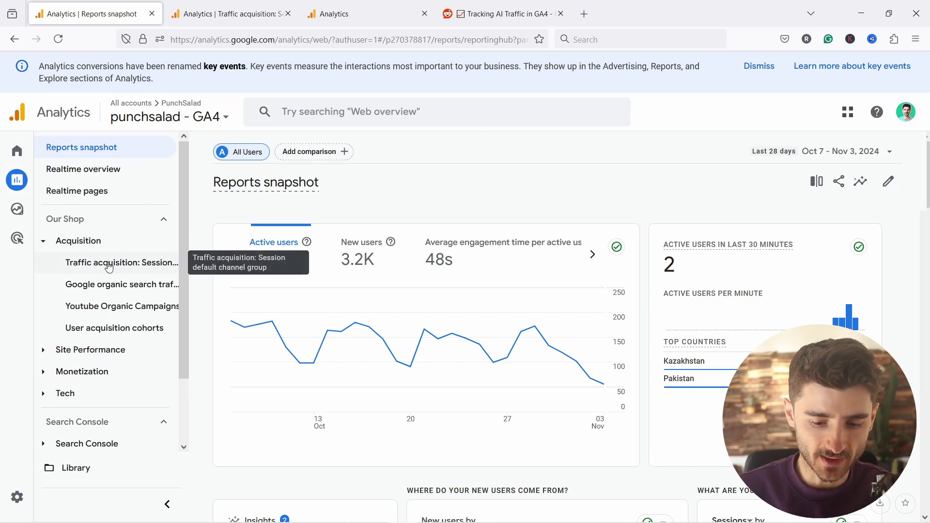
{"action": "left_click", "coordinate": [111, 268]}
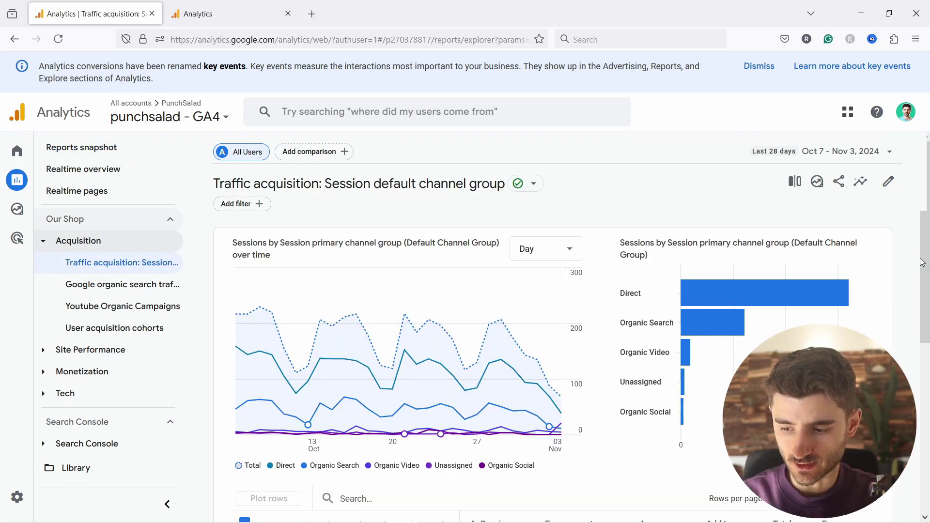
{"action": "scroll", "coordinate": [916, 271], "scroll_direction": "down", "scroll_amount": 6}
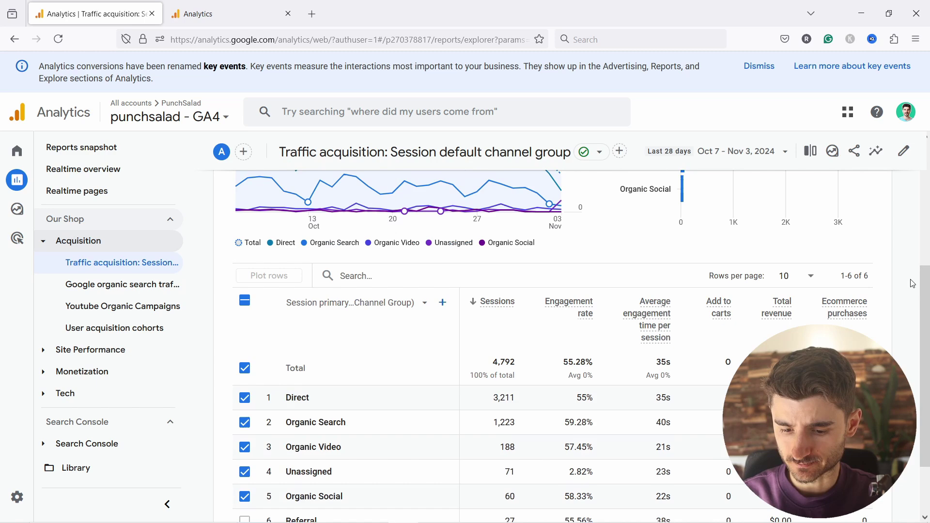
{"action": "double_click", "coordinate": [302, 440]}
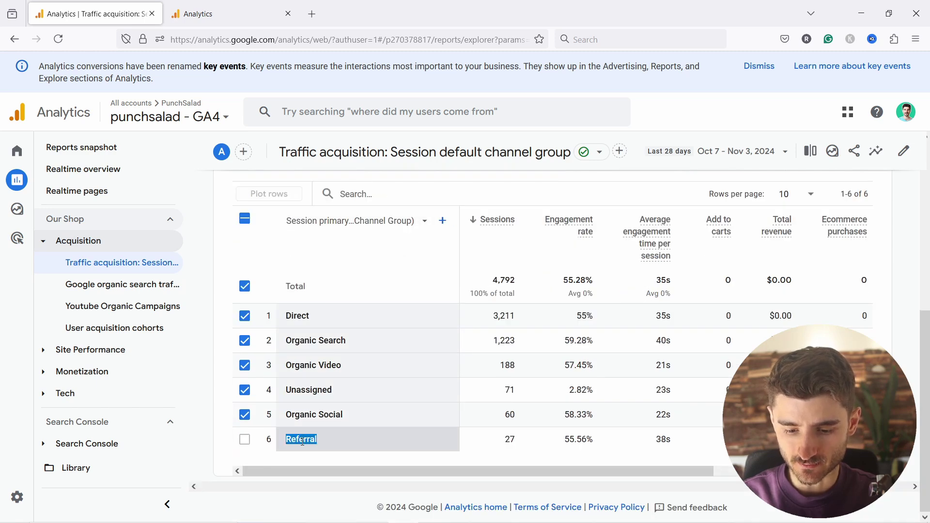
{"action": "left_click", "coordinate": [354, 193]}
{"action": "type", "text": "refe"}
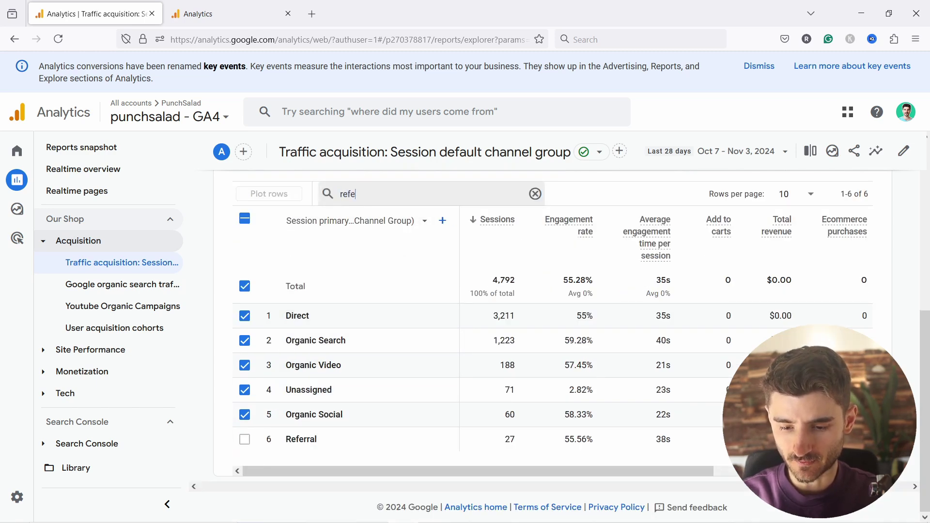
{"action": "type", "text": "rral"}
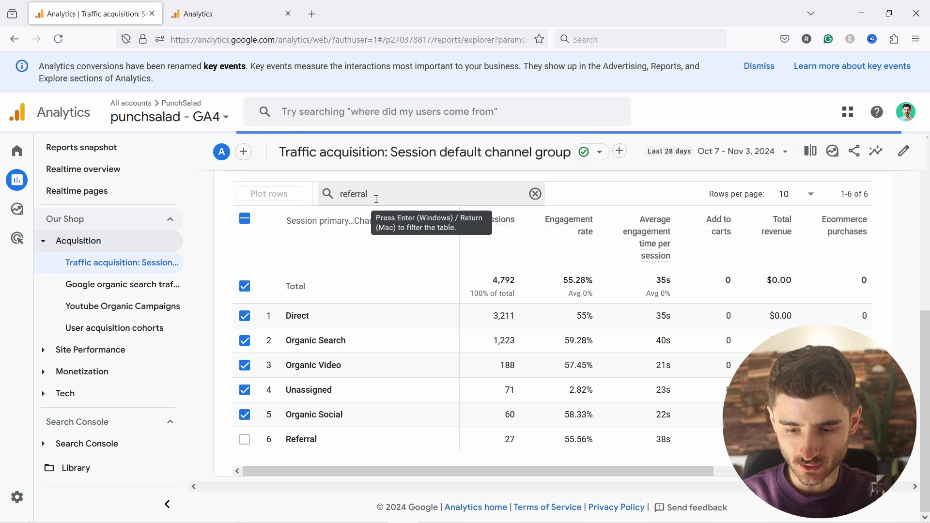
{"action": "key", "text": "Return"}
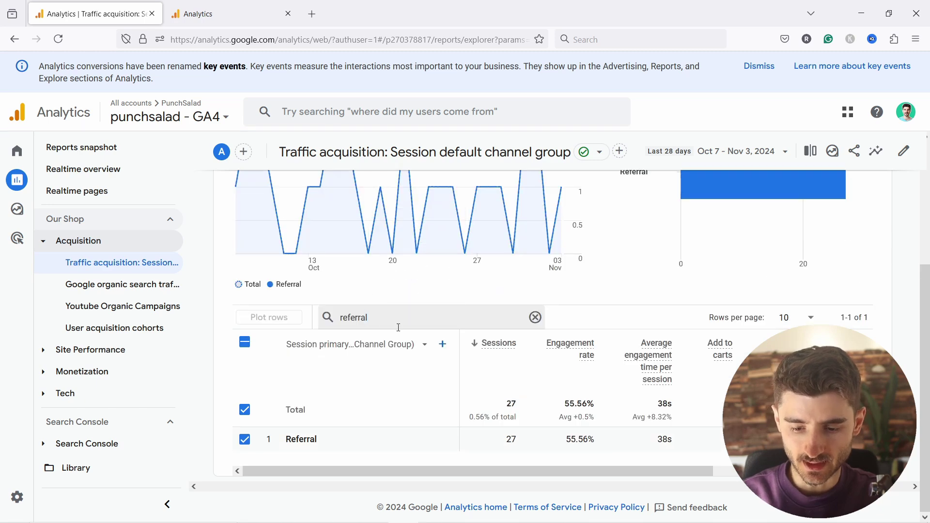
Add Session source as a secondary dimension to break down the referral rows.
{"action": "left_click", "coordinate": [443, 345]}
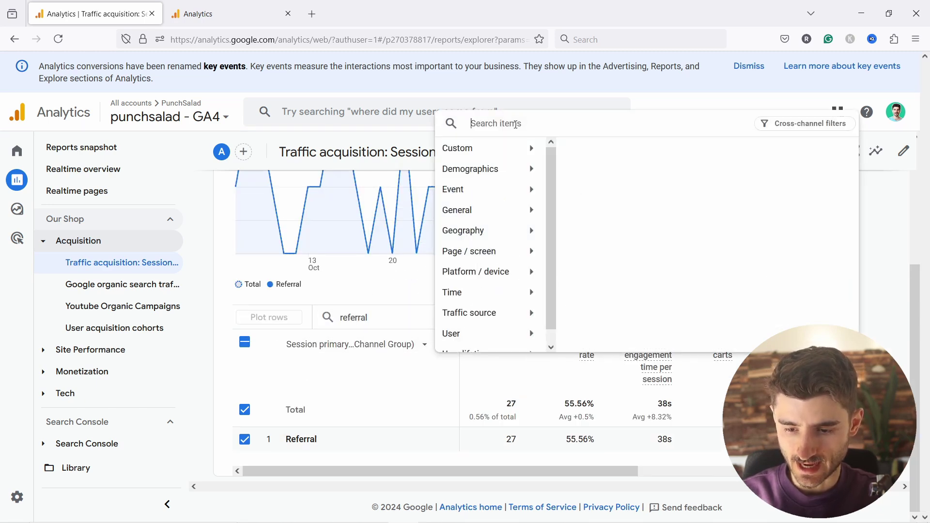
{"action": "type", "text": "source"}
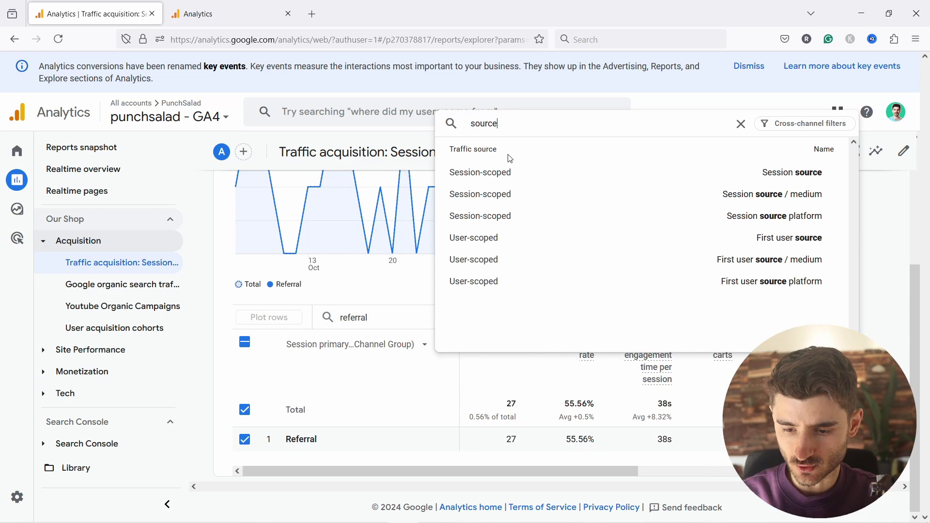
{"action": "left_click", "coordinate": [783, 179]}
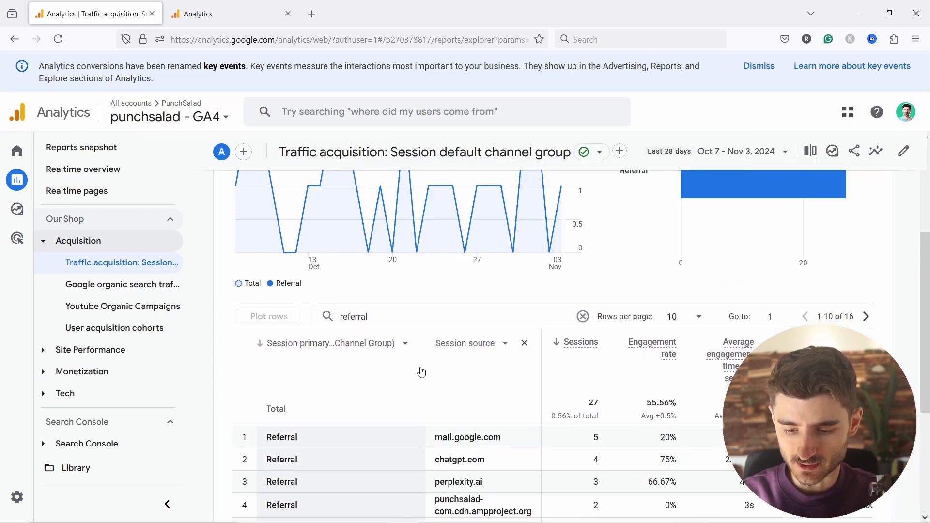
Point out the chatgpt.com and perplexity.ai referral sources and open a background Analytics tab.
{"action": "scroll", "coordinate": [422, 372], "scroll_direction": "down", "scroll_amount": 3}
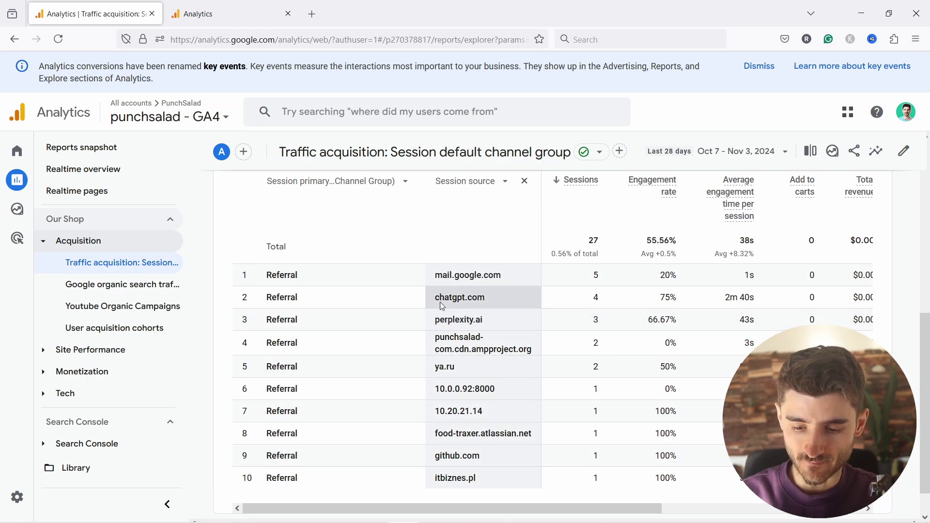
{"action": "double_click", "coordinate": [451, 296]}
{"action": "double_click", "coordinate": [490, 323]}
{"action": "left_click", "coordinate": [489, 325]}
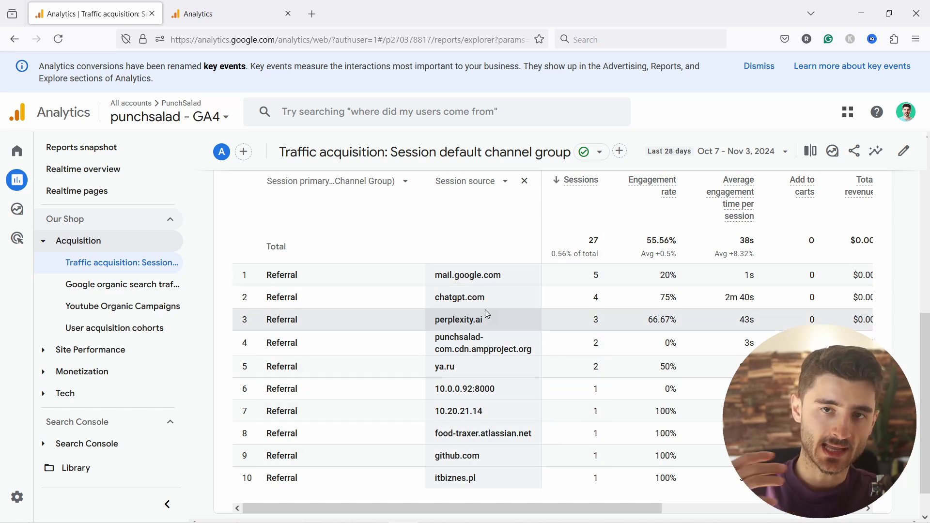
{"action": "middle_click", "coordinate": [455, 297]}
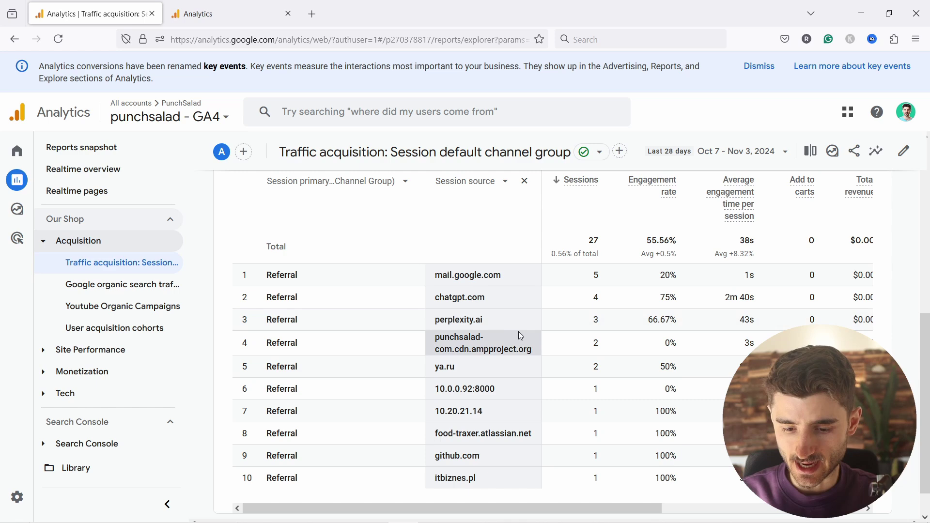
{"action": "scroll", "coordinate": [443, 245], "scroll_direction": "up", "scroll_amount": 3}
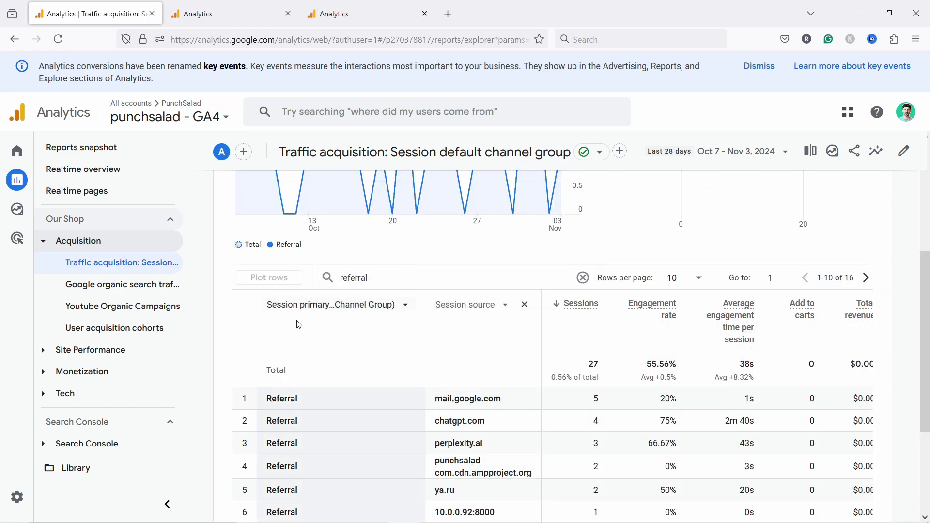
{"action": "scroll", "coordinate": [422, 332], "scroll_direction": "up", "scroll_amount": 3}
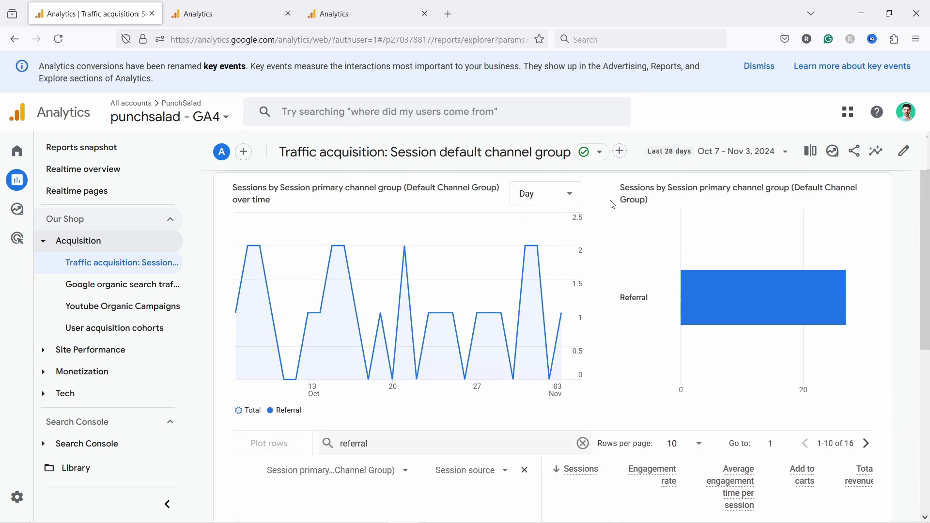
{"action": "scroll", "coordinate": [439, 421], "scroll_direction": "down", "scroll_amount": 3}
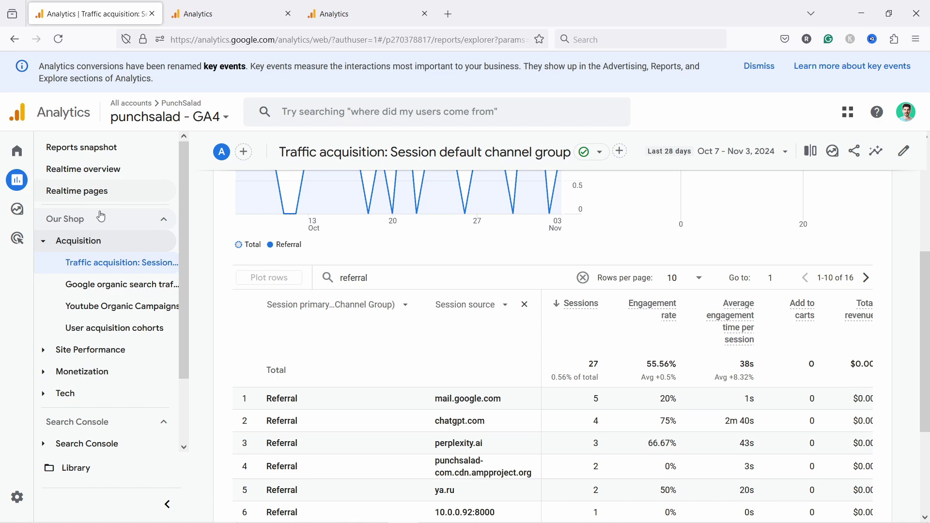
Go to the Library and search its Reports list for 'acqui'.
{"action": "scroll", "coordinate": [101, 216], "scroll_direction": "down", "scroll_amount": 2}
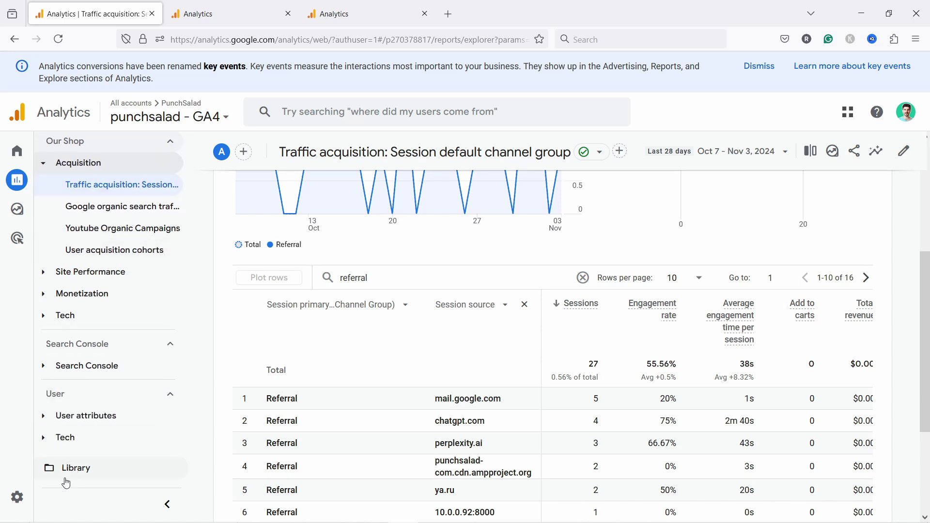
{"action": "left_click", "coordinate": [79, 470]}
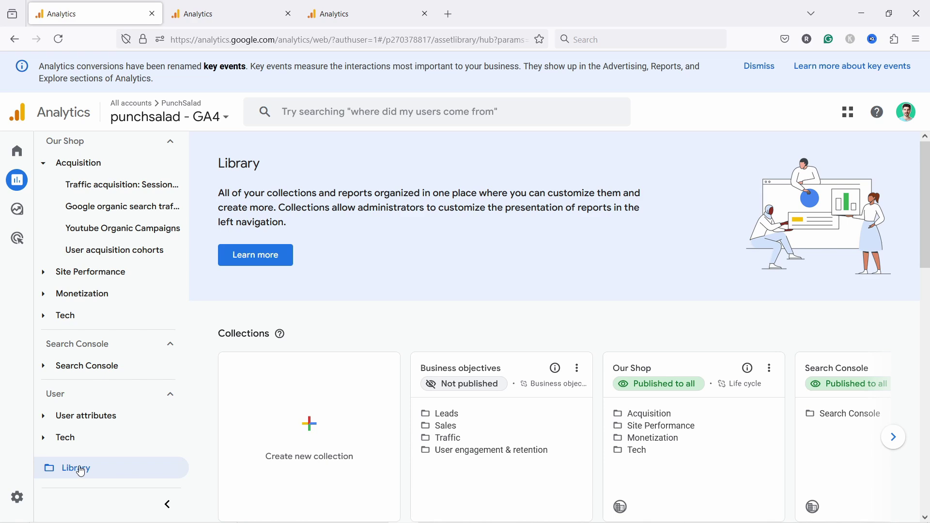
{"action": "scroll", "coordinate": [413, 275], "scroll_direction": "down", "scroll_amount": 8}
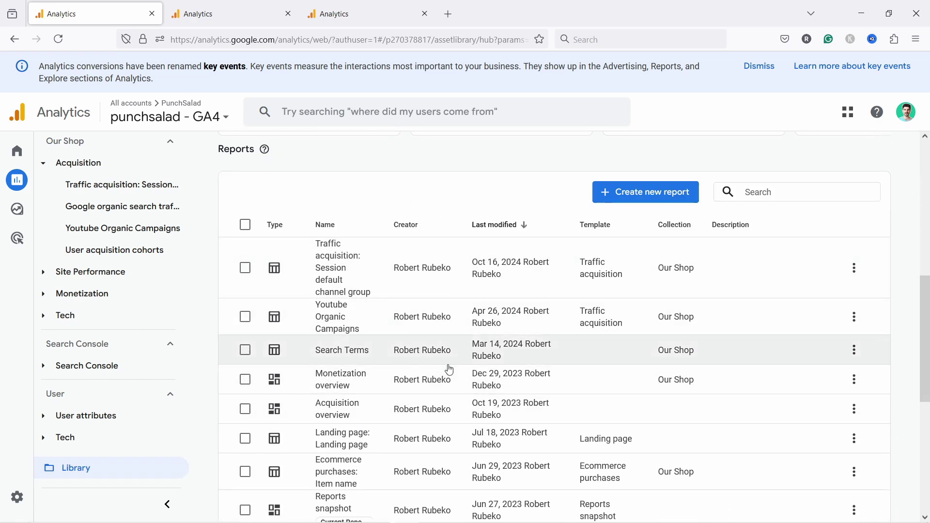
{"action": "left_click", "coordinate": [762, 191]}
{"action": "type", "text": "acqui"}
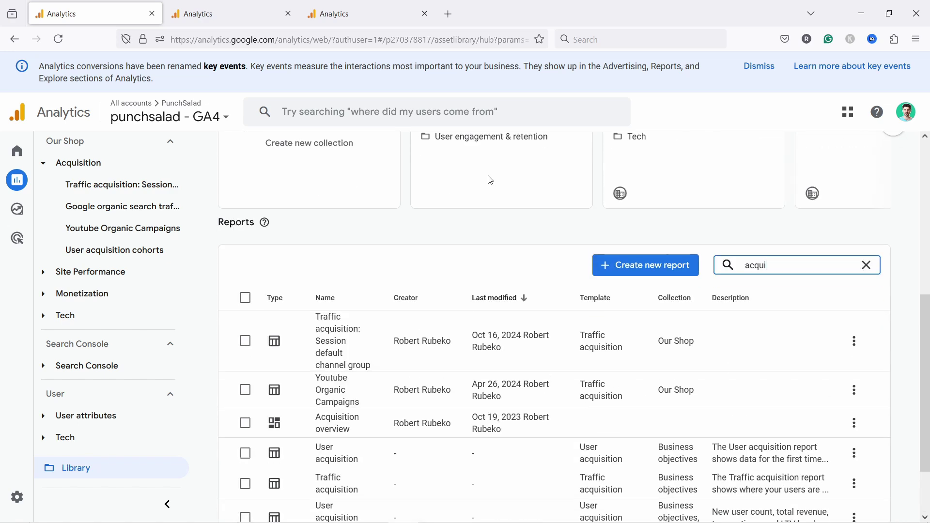
{"action": "scroll", "coordinate": [490, 180], "scroll_direction": "down", "scroll_amount": 2}
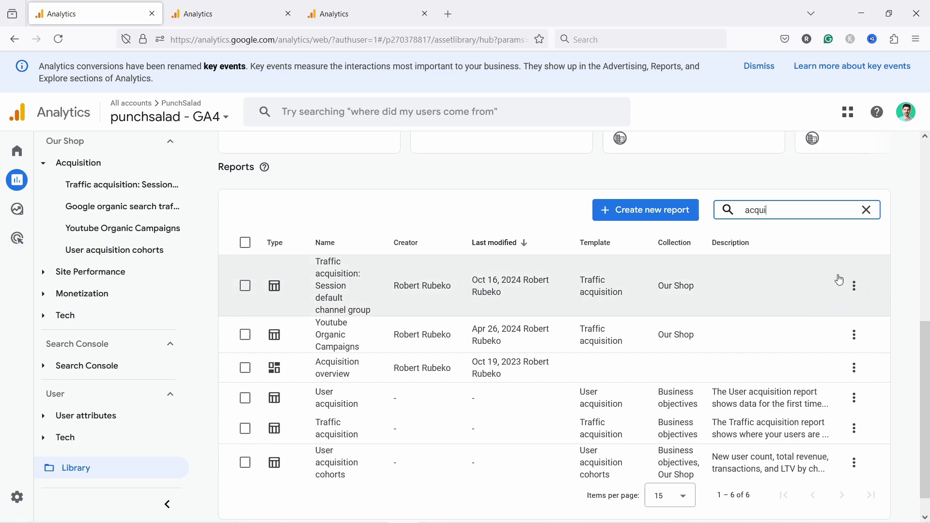
Copy the Traffic acquisition report, name the copy 'AI traffic - Sessions', and save it.
{"action": "left_click", "coordinate": [854, 287]}
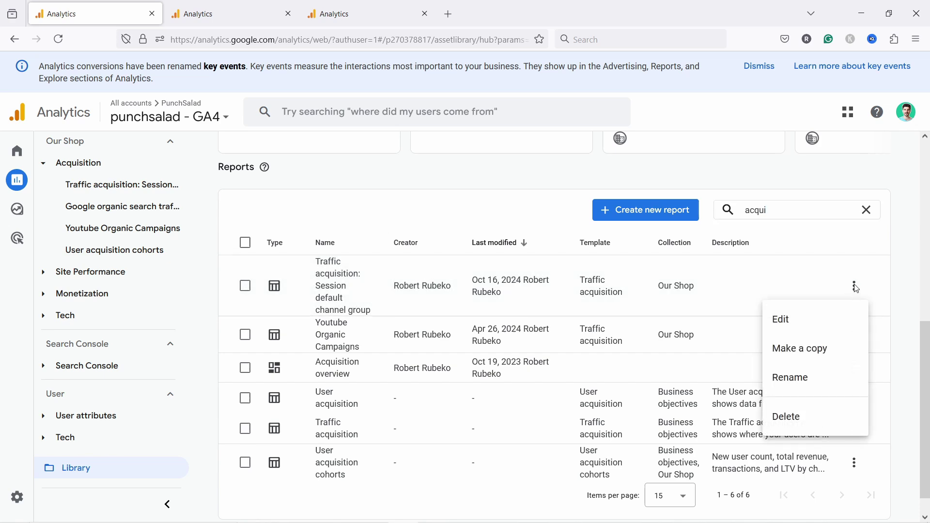
{"action": "left_click", "coordinate": [791, 350]}
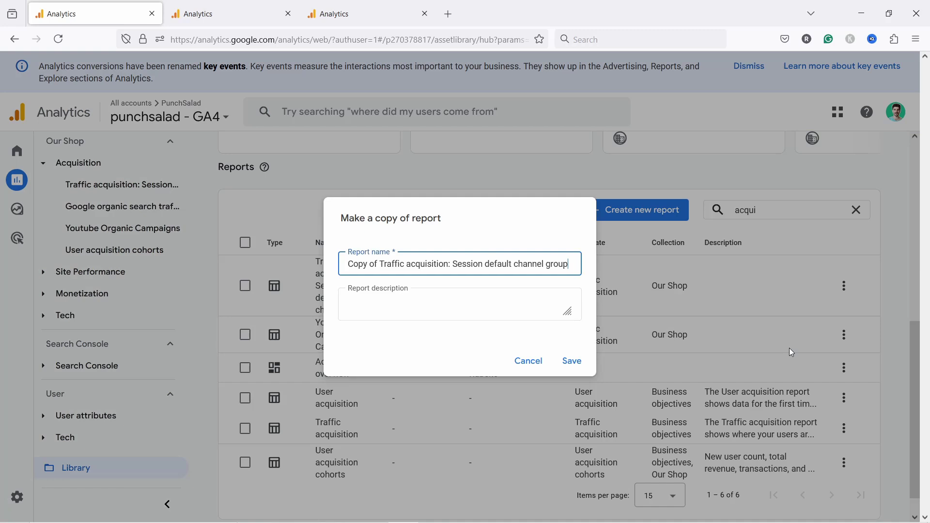
{"action": "triple_click", "coordinate": [409, 272]}
{"action": "type", "text": "A"}
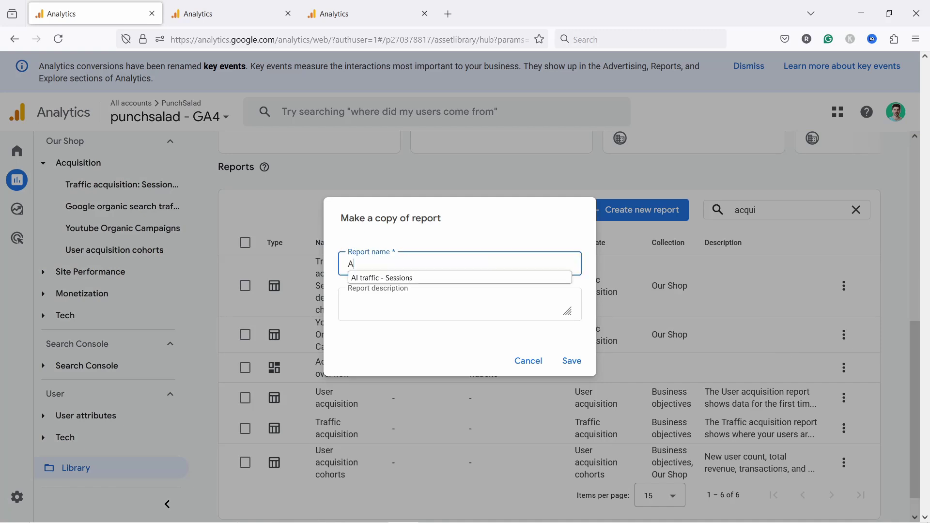
{"action": "type", "text": "I Tr"}
{"action": "left_click", "coordinate": [468, 277]}
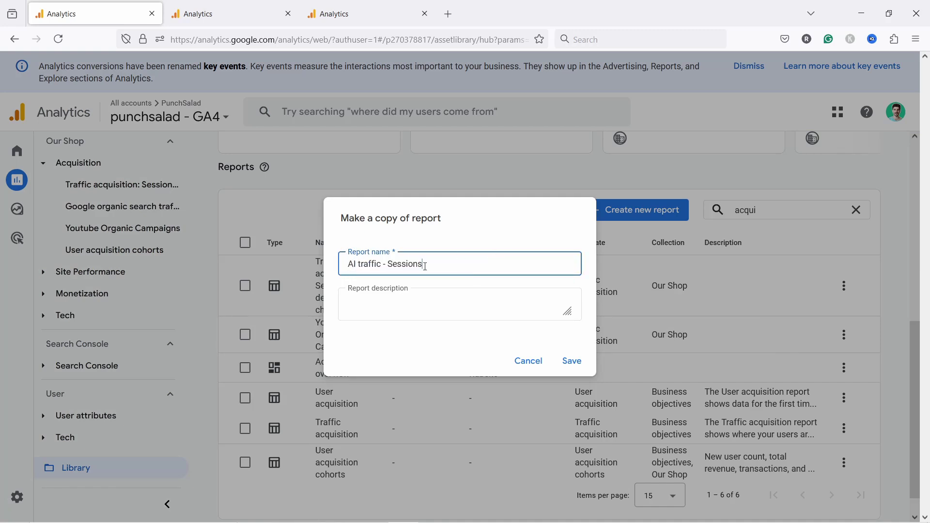
{"action": "double_click", "coordinate": [391, 265]}
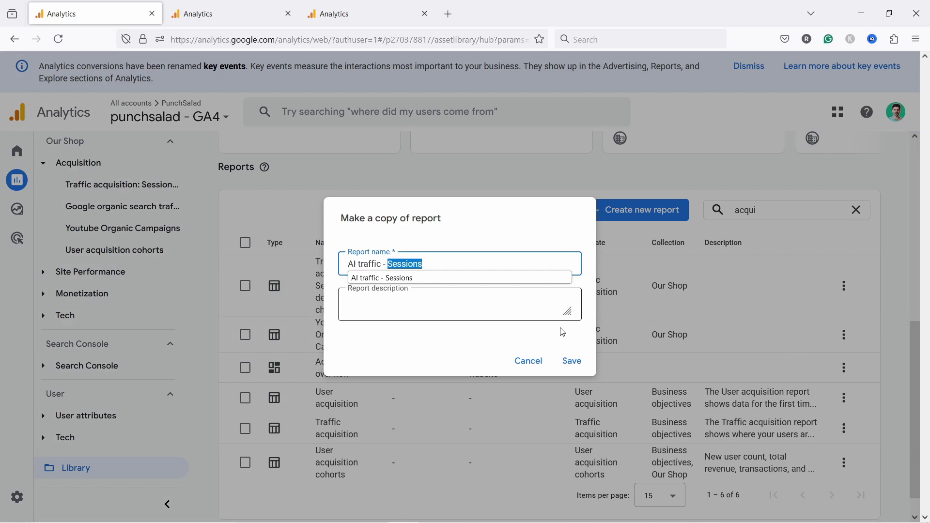
{"action": "left_click", "coordinate": [572, 361]}
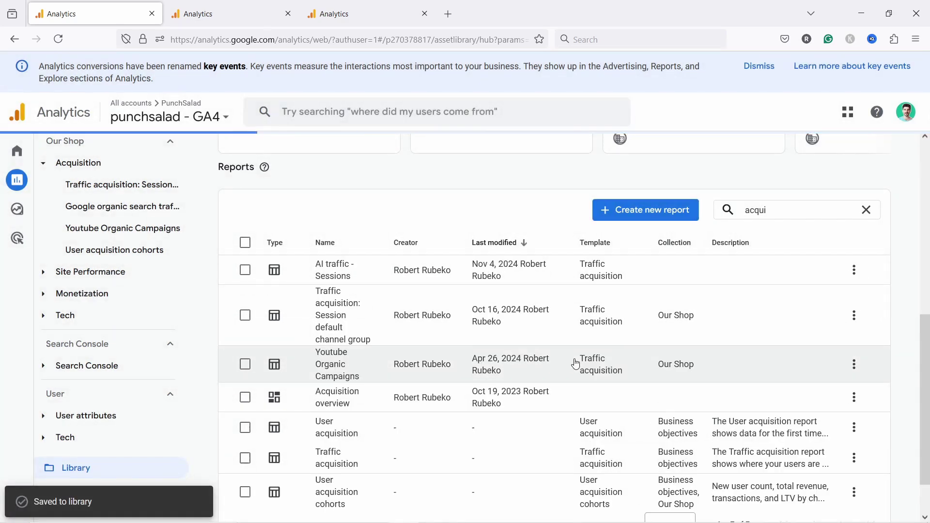
{"action": "left_click", "coordinate": [855, 271]}
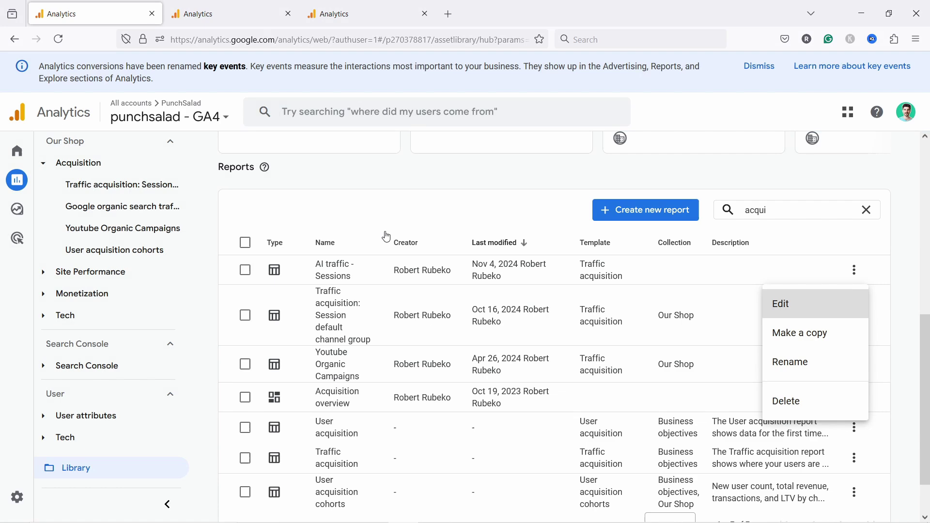
Edit the AI traffic - Sessions report and hide its charts.
{"action": "key", "text": "Return"}
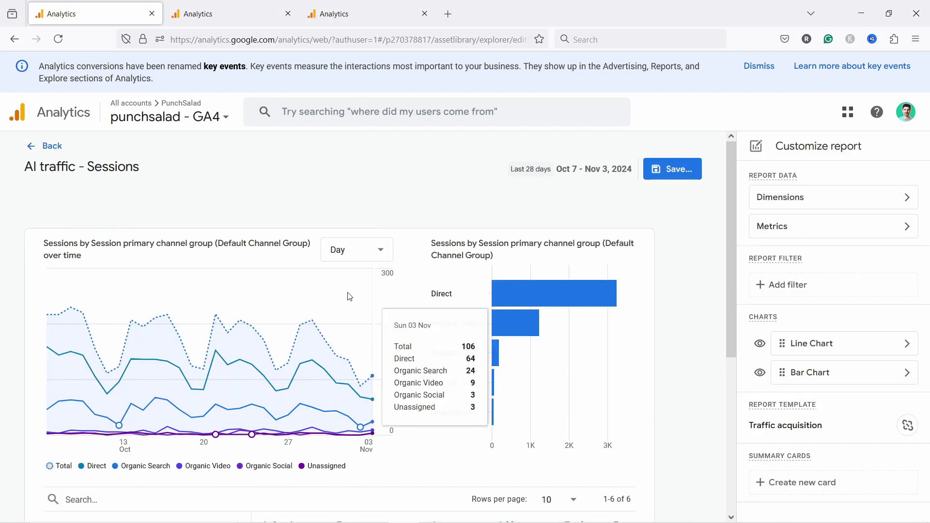
{"action": "left_click", "coordinate": [759, 346]}
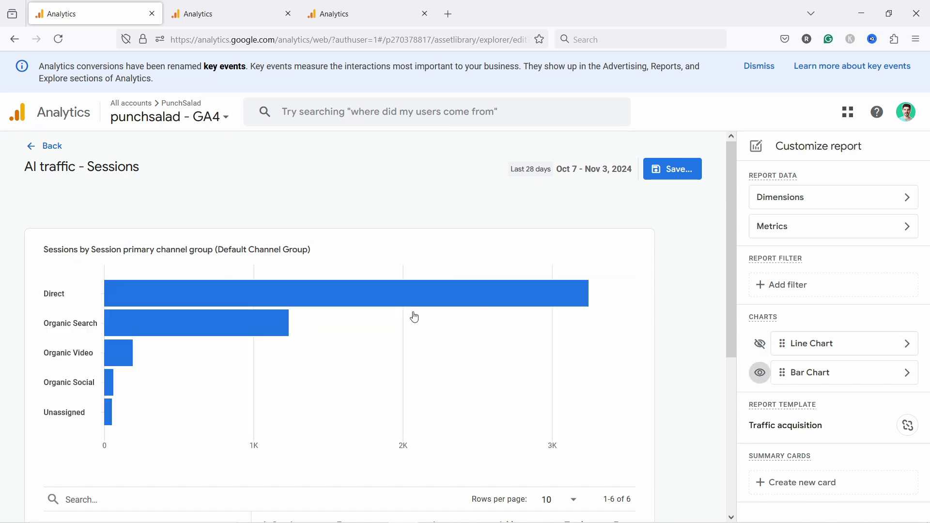
{"action": "scroll", "coordinate": [155, 192], "scroll_direction": "down", "scroll_amount": 1}
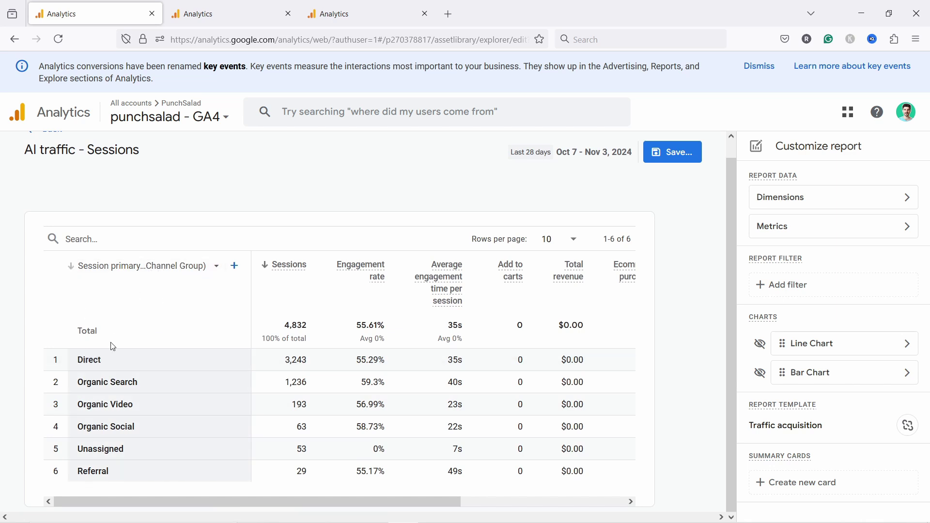
Move Session source to the top of the dimensions, make it the default, and apply.
{"action": "left_click", "coordinate": [785, 201]}
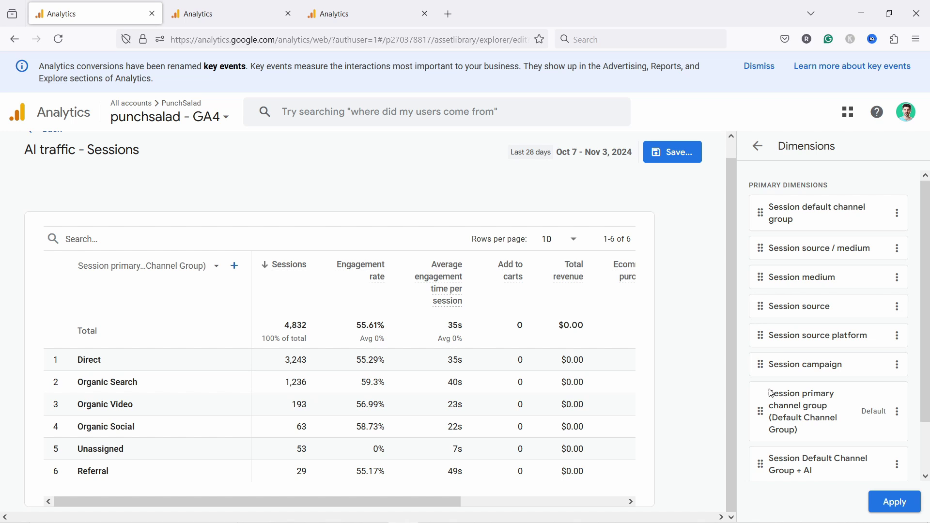
{"action": "left_click_drag", "start_coordinate": [762, 306], "coordinate": [777, 206]}
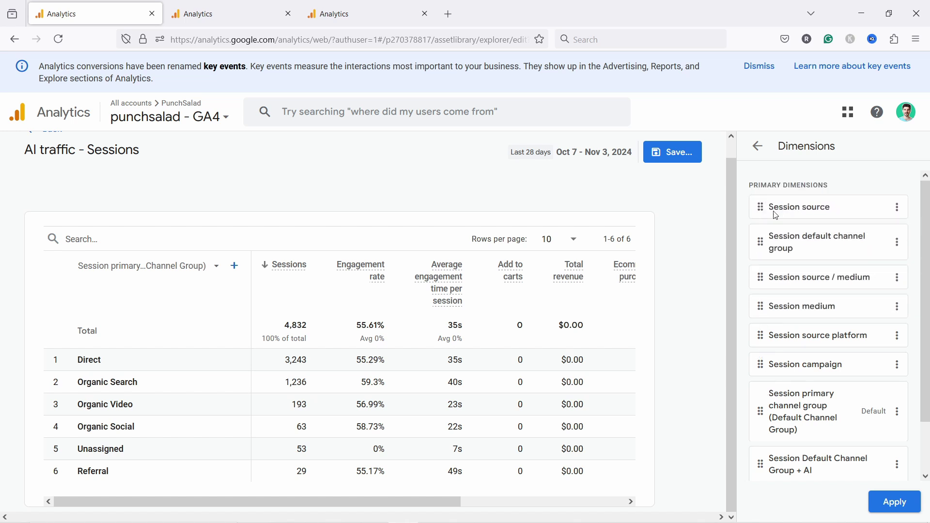
{"action": "left_click", "coordinate": [898, 208]}
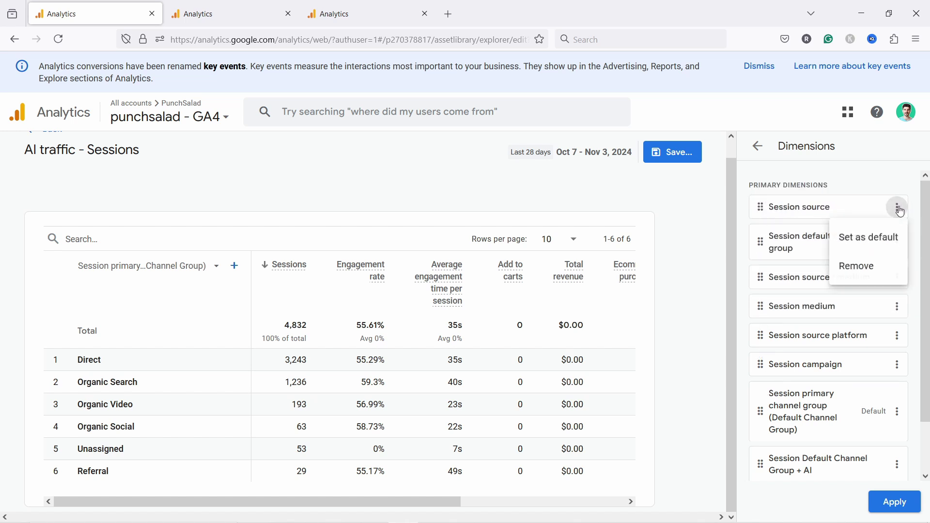
{"action": "left_click", "coordinate": [875, 247]}
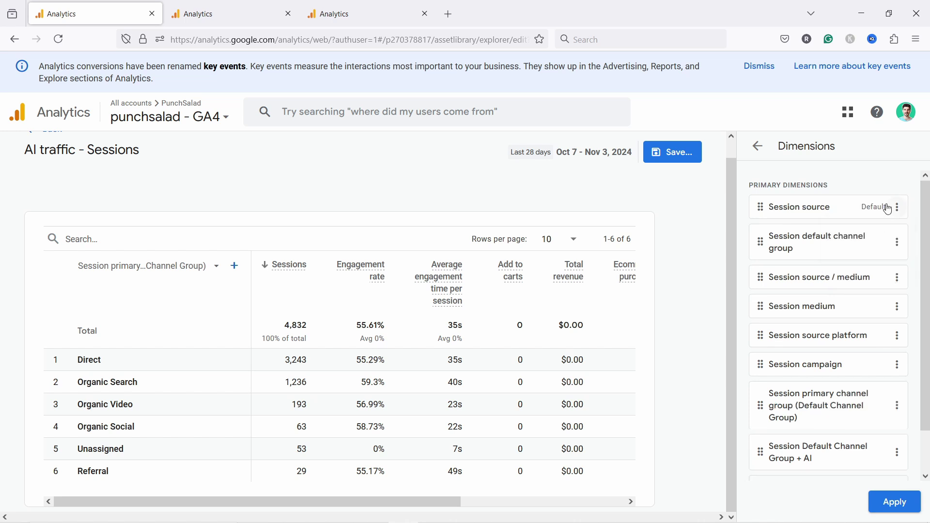
{"action": "left_click", "coordinate": [904, 505]}
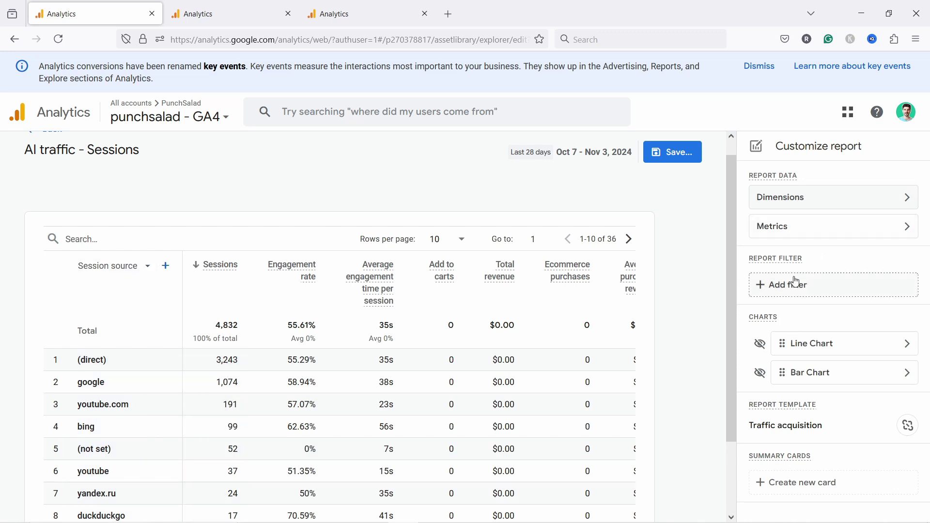
Add a filter where Session source matches regex chatgpt.com|perplexity.ai|gemini.google.com.
{"action": "left_click", "coordinate": [785, 291]}
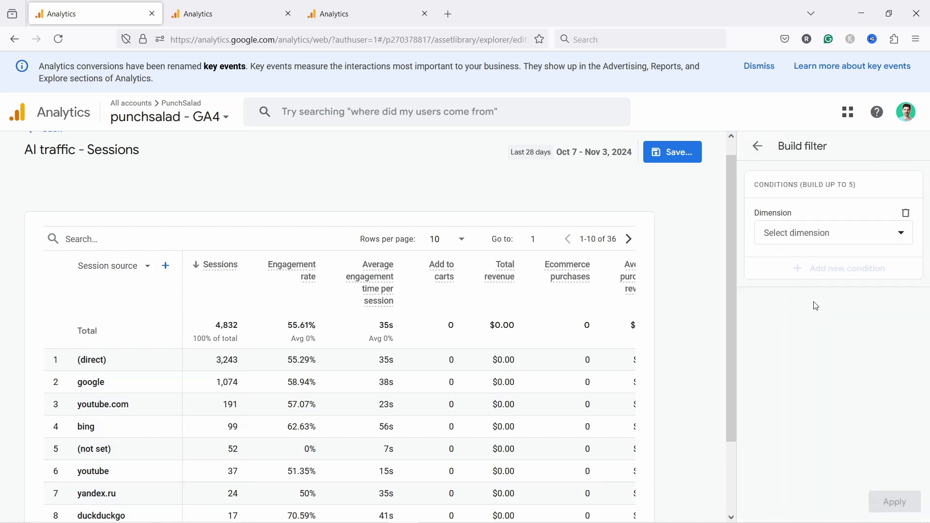
{"action": "left_click", "coordinate": [793, 232]}
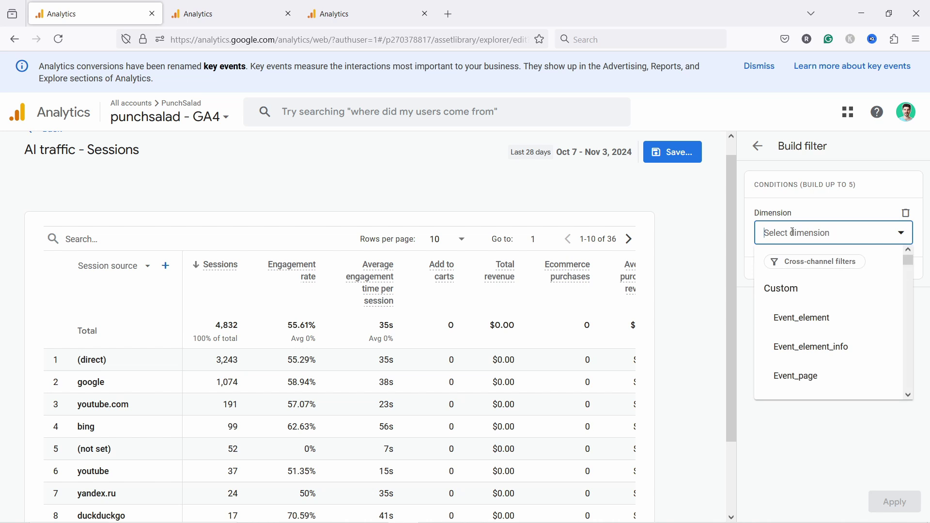
{"action": "type", "text": "source"}
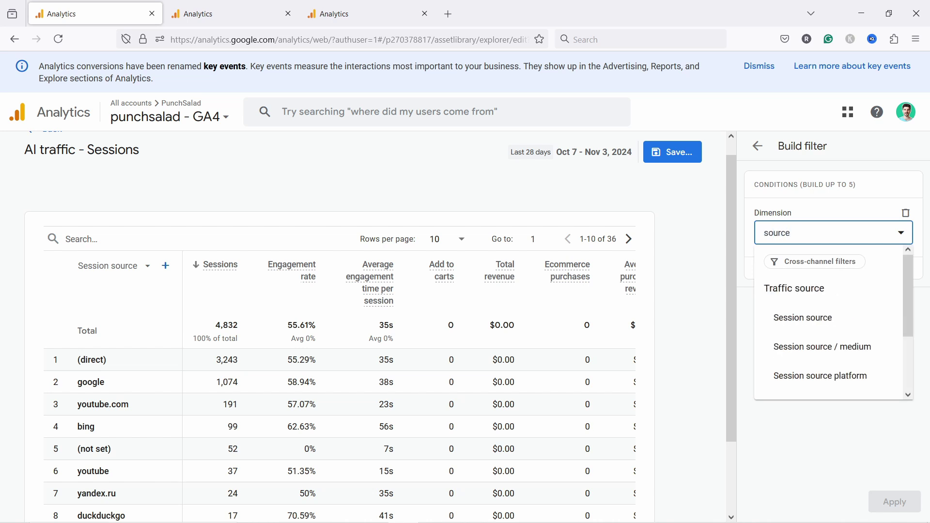
{"action": "left_click", "coordinate": [789, 318]}
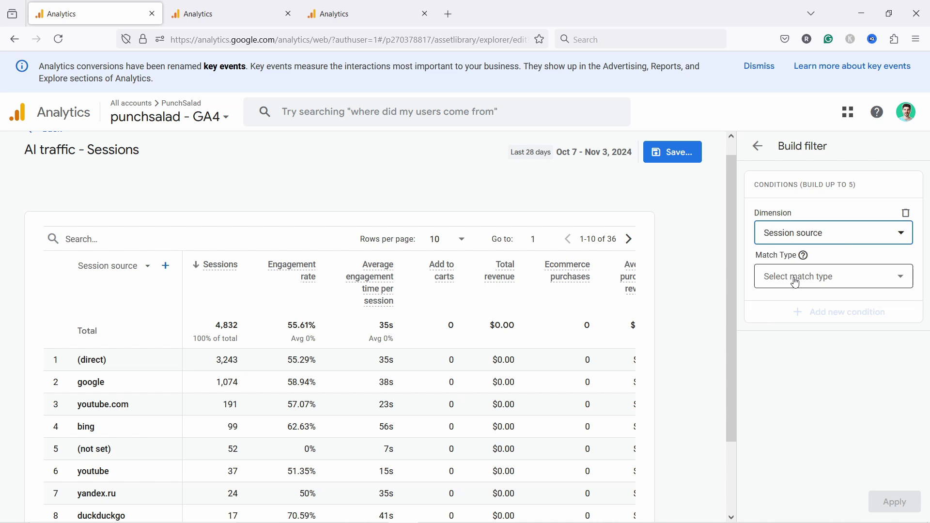
{"action": "left_click", "coordinate": [796, 280]}
{"action": "scroll", "coordinate": [802, 347], "scroll_direction": "down", "scroll_amount": 2}
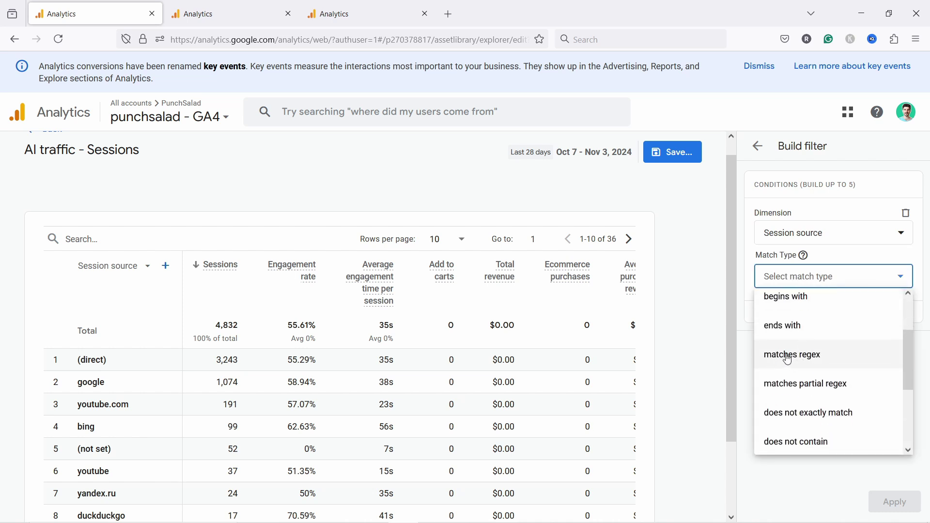
{"action": "left_click", "coordinate": [791, 360]}
{"action": "key", "text": "Tab"}
{"action": "type", "text": "chatgpt.com|perplexity.ai|gemini.google.com"}
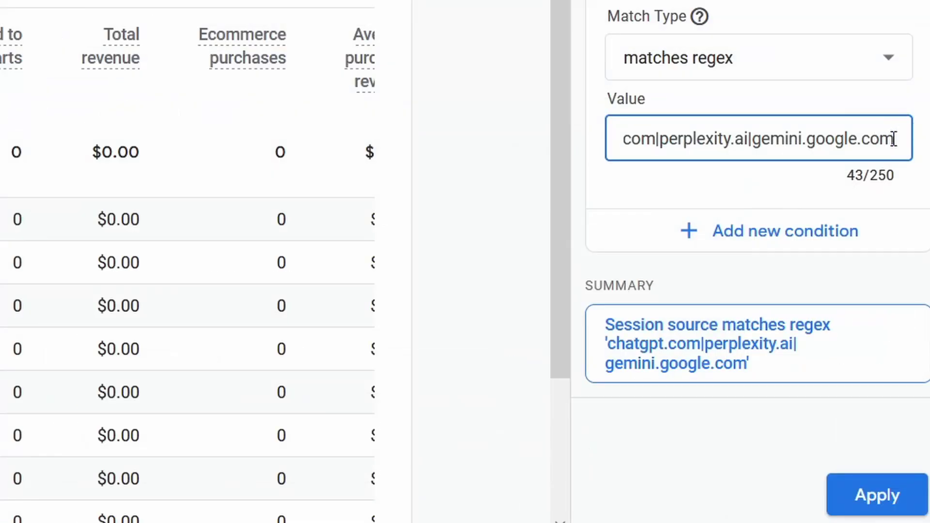
Try adding '|yourai.ai' to the regex, remove it again, and apply the filter.
{"action": "type", "text": "|"}
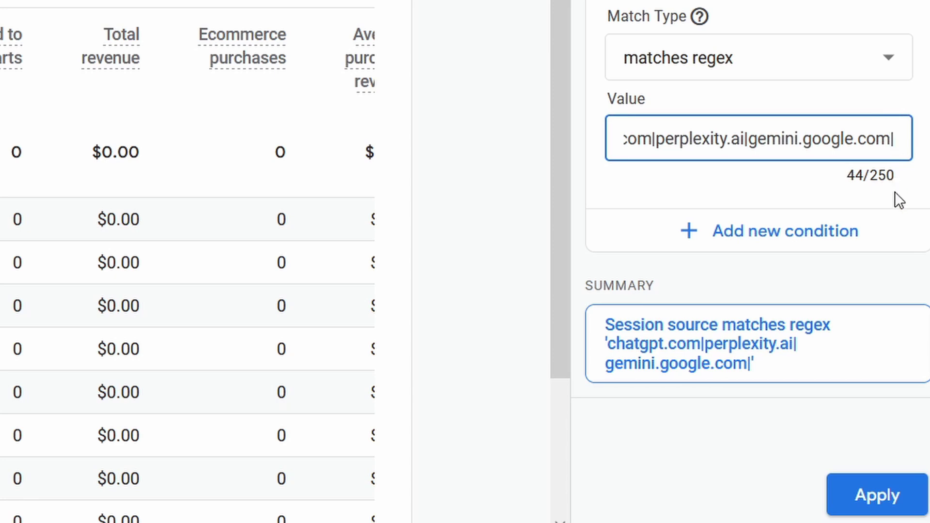
{"action": "type", "text": "yourai.ai"}
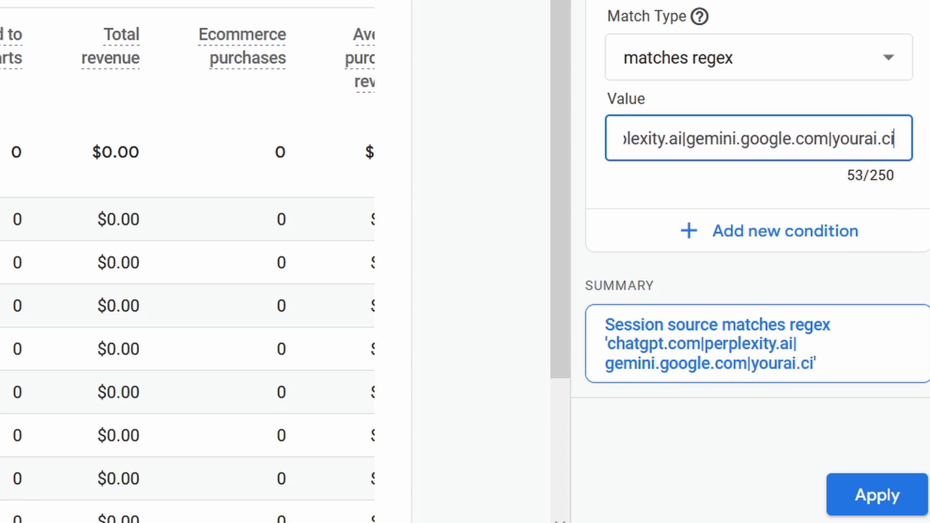
{"action": "left_click", "coordinate": [831, 139]}
{"action": "key", "text": "shift+End"}
{"action": "key", "text": "BackSpace"}
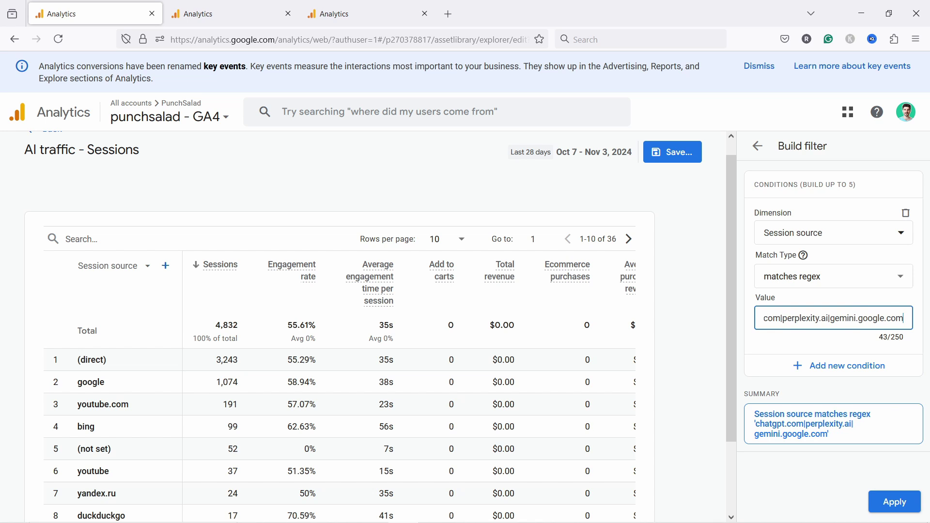
{"action": "left_click", "coordinate": [895, 502]}
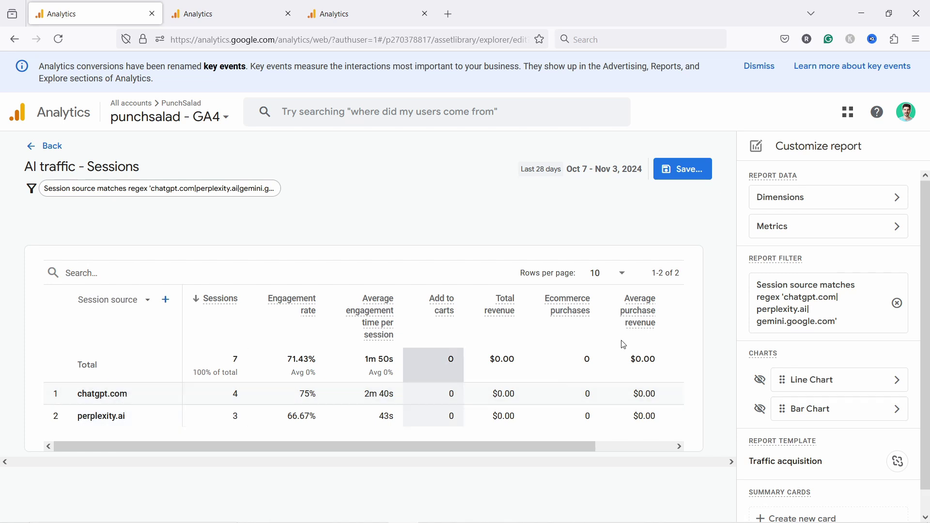
Save the changes to the current AI traffic - Sessions report and return to the Library.
{"action": "left_click", "coordinate": [692, 175]}
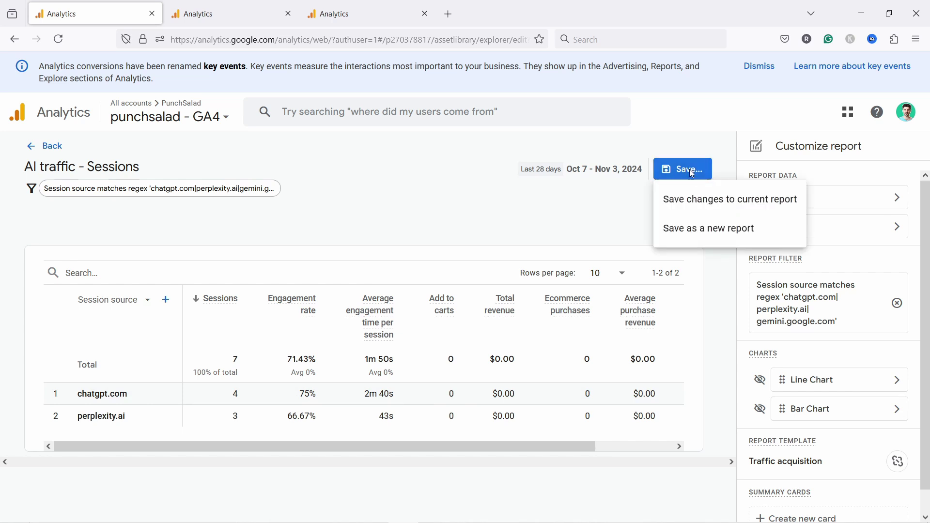
{"action": "left_click", "coordinate": [727, 213]}
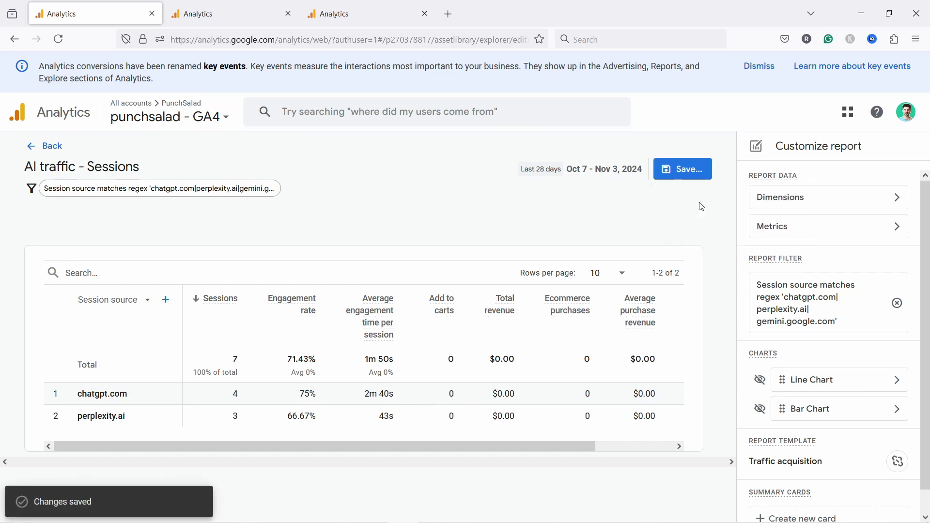
{"action": "left_click", "coordinate": [48, 146]}
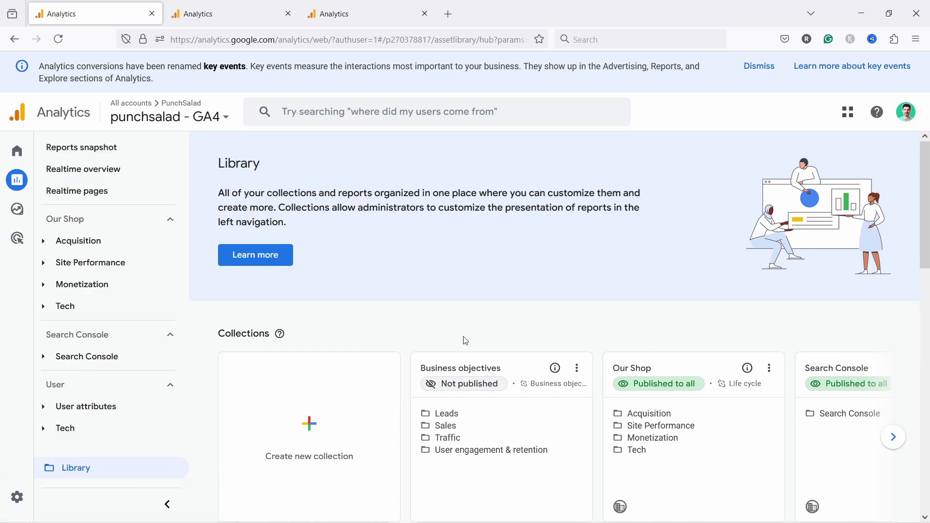
Bring up the actions menu for the Our Shop collection.
{"action": "scroll", "coordinate": [652, 312], "scroll_direction": "down", "scroll_amount": 2}
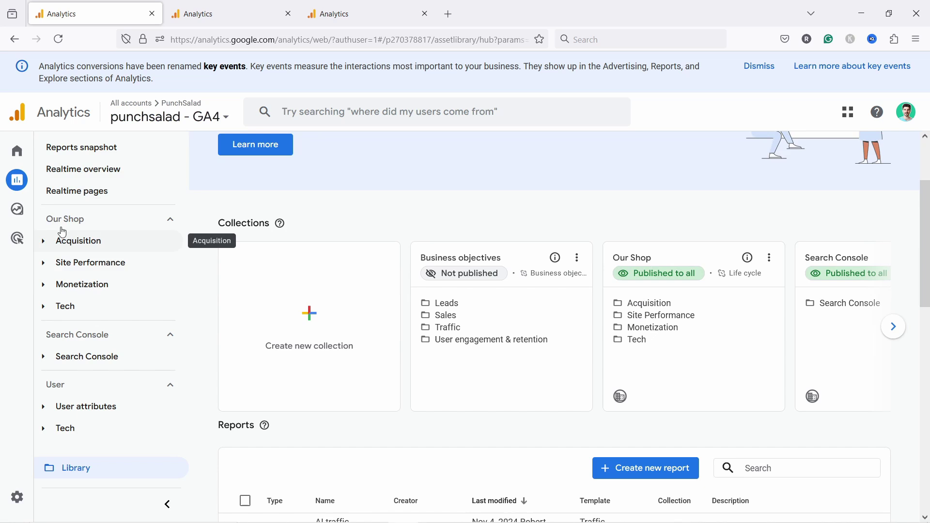
{"action": "left_click", "coordinate": [63, 246]}
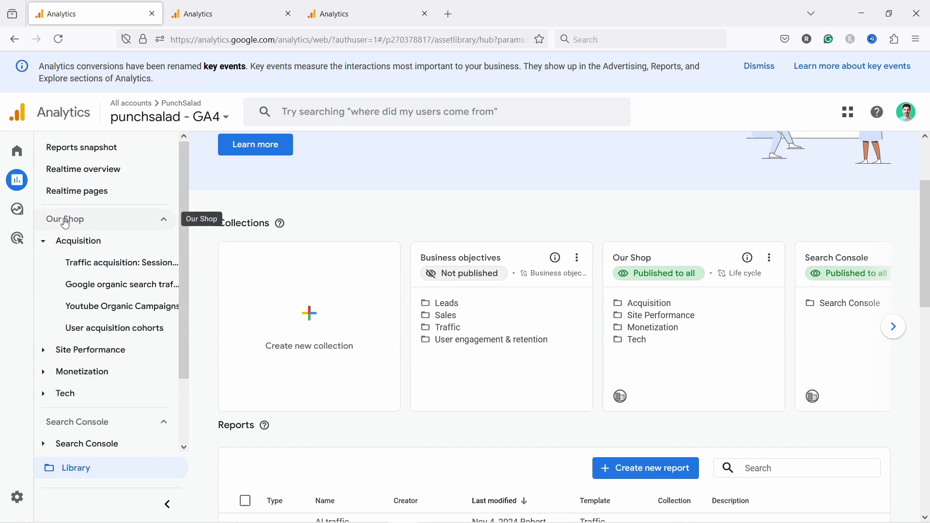
{"action": "left_click", "coordinate": [770, 262]}
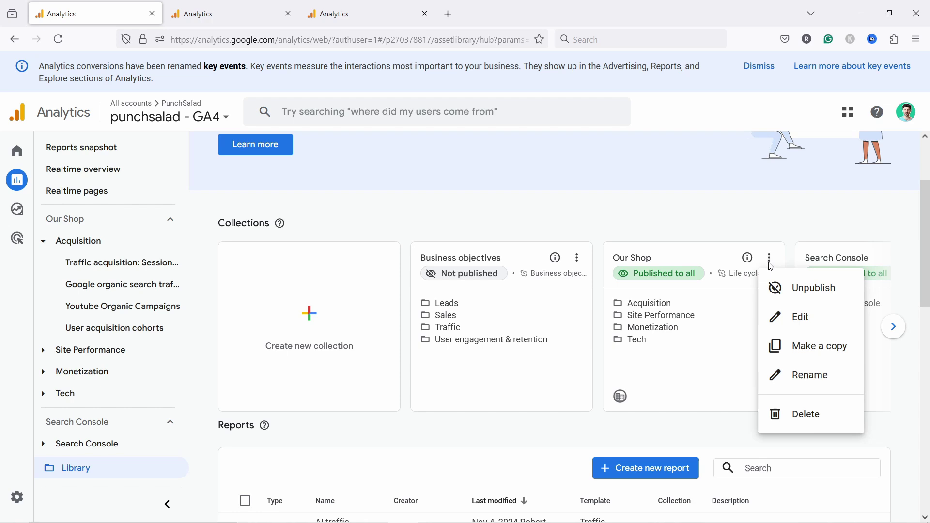
Add AI traffic - Sessions to Our Shop's Acquisition topic, below User acquisition cohorts.
{"action": "left_click", "coordinate": [800, 320]}
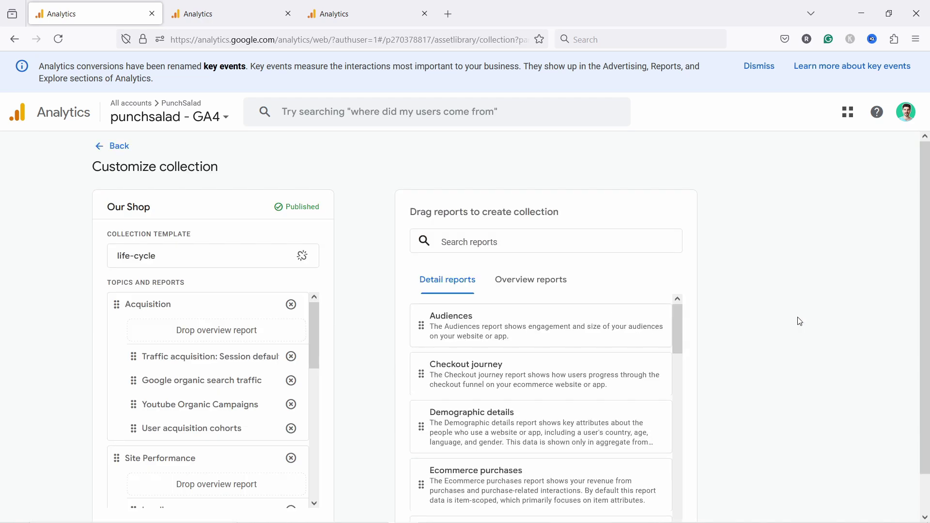
{"action": "left_click", "coordinate": [467, 240]}
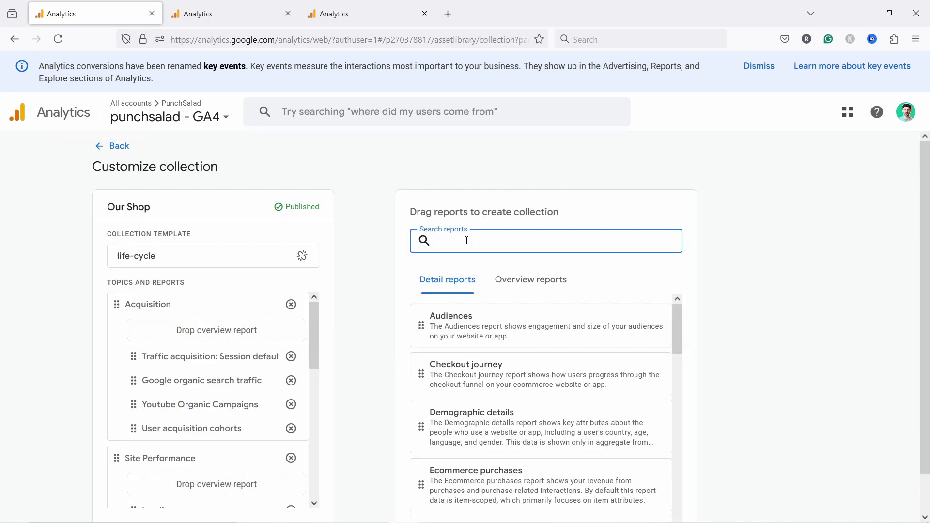
{"action": "type", "text": "ai t"}
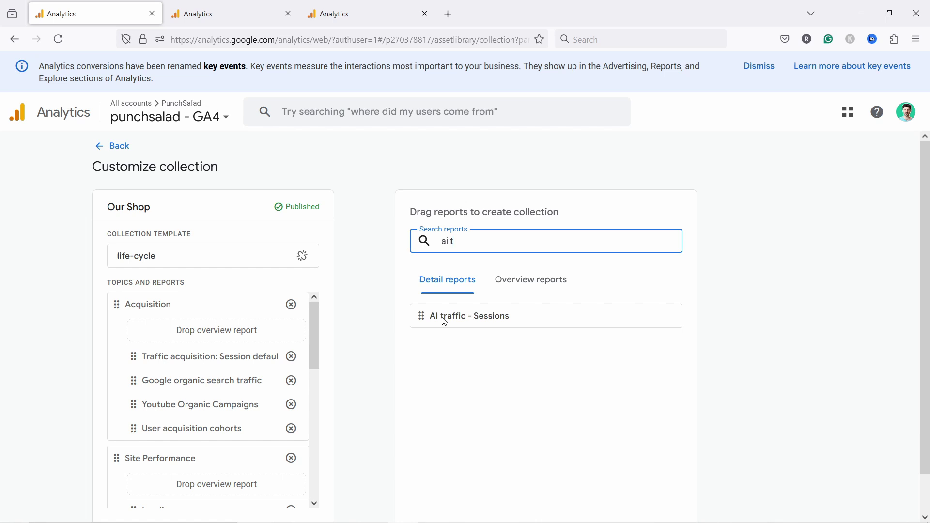
{"action": "left_click_drag", "start_coordinate": [422, 316], "coordinate": [165, 357]}
{"action": "scroll", "coordinate": [151, 354], "scroll_direction": "down", "scroll_amount": 2}
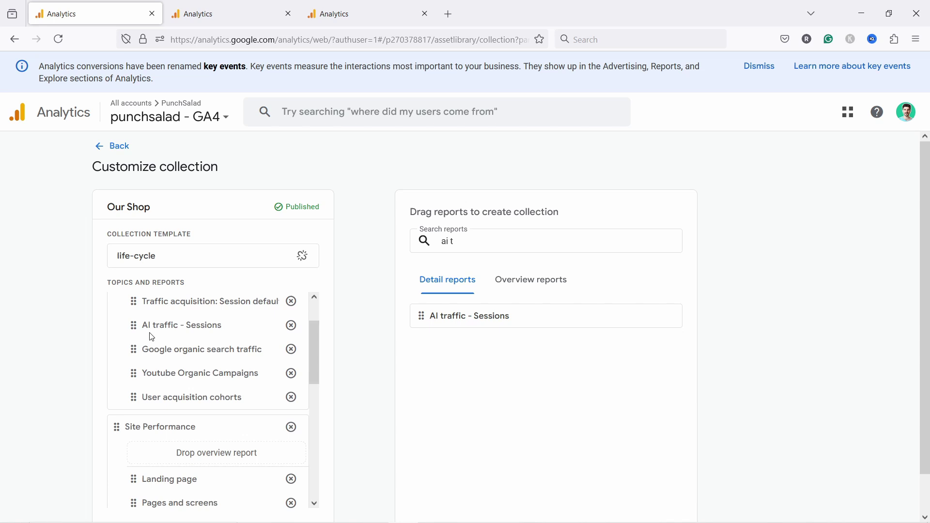
{"action": "left_click_drag", "start_coordinate": [139, 341], "coordinate": [151, 398]}
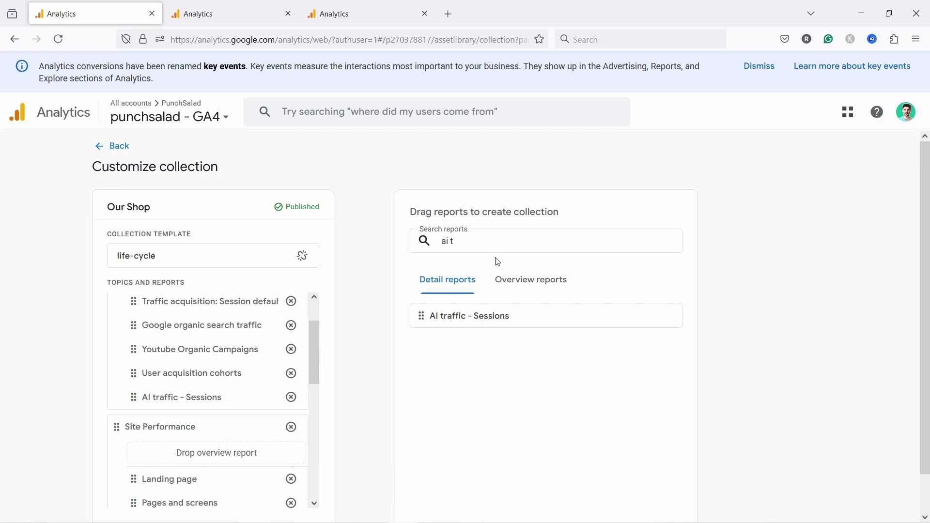
Save the changes to the current collection and go back to the Library.
{"action": "scroll", "coordinate": [236, 332], "scroll_direction": "up", "scroll_amount": 2}
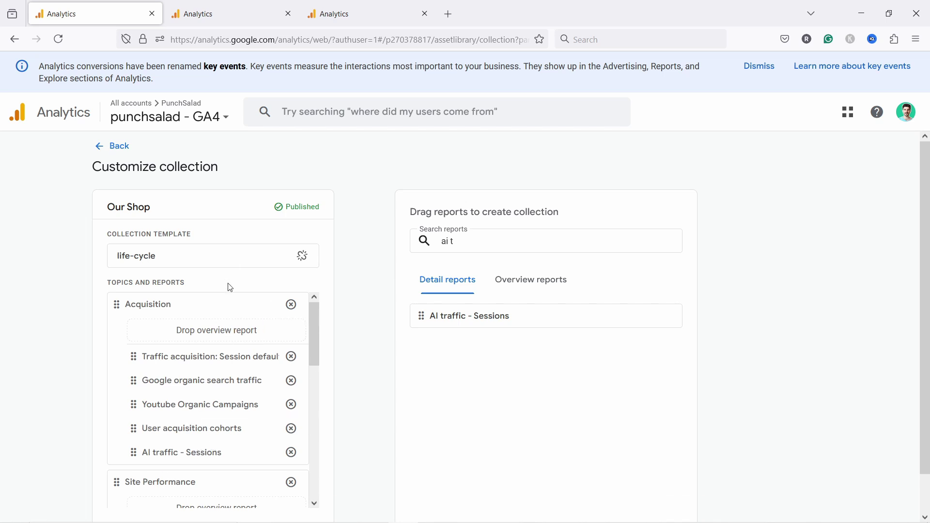
{"action": "scroll", "coordinate": [376, 289], "scroll_direction": "down", "scroll_amount": 2}
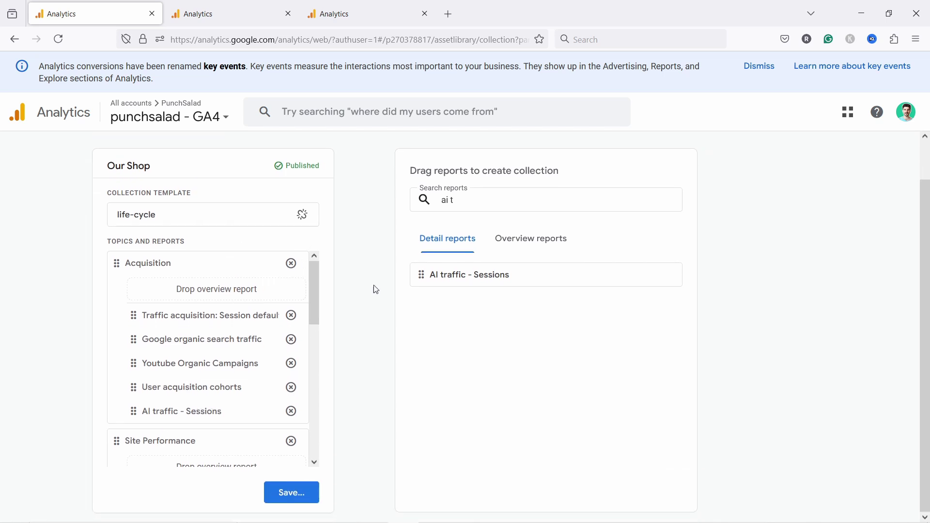
{"action": "left_click", "coordinate": [284, 494]}
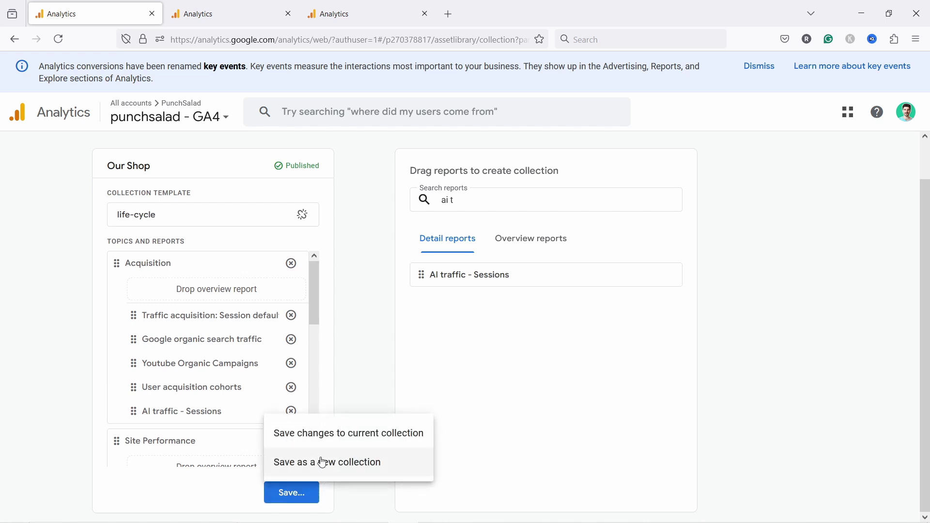
{"action": "left_click", "coordinate": [320, 433]}
{"action": "scroll", "coordinate": [344, 362], "scroll_direction": "up", "scroll_amount": 2}
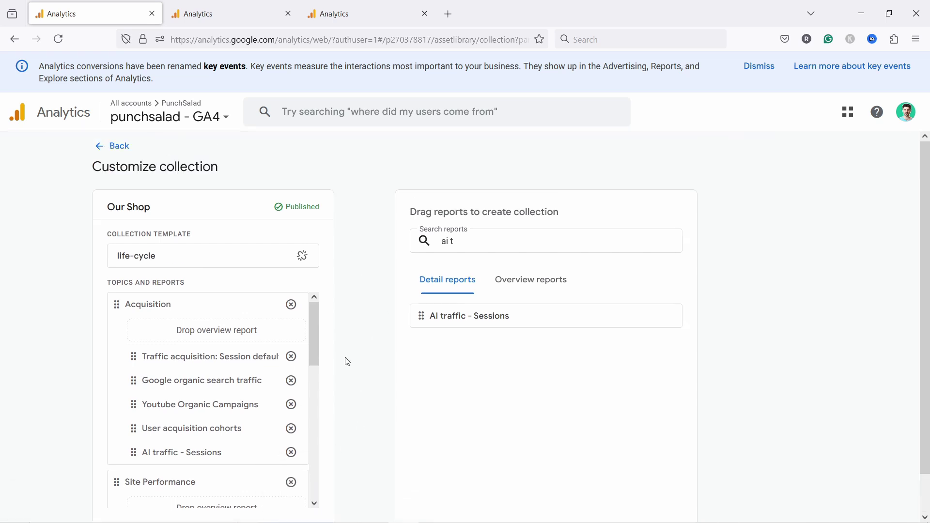
{"action": "left_click", "coordinate": [118, 145]}
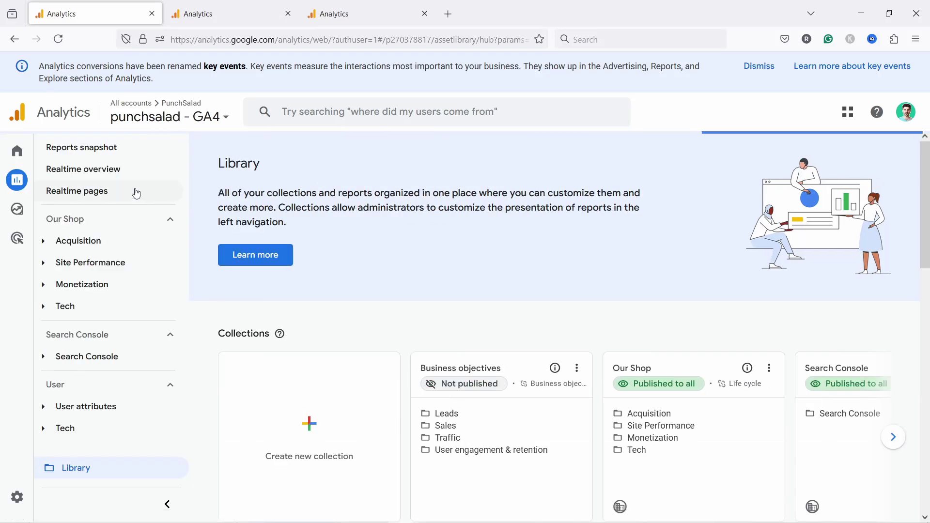
Expand Our Shop's Acquisition section and select AI traffic - Sessions.
{"action": "left_click", "coordinate": [67, 245]}
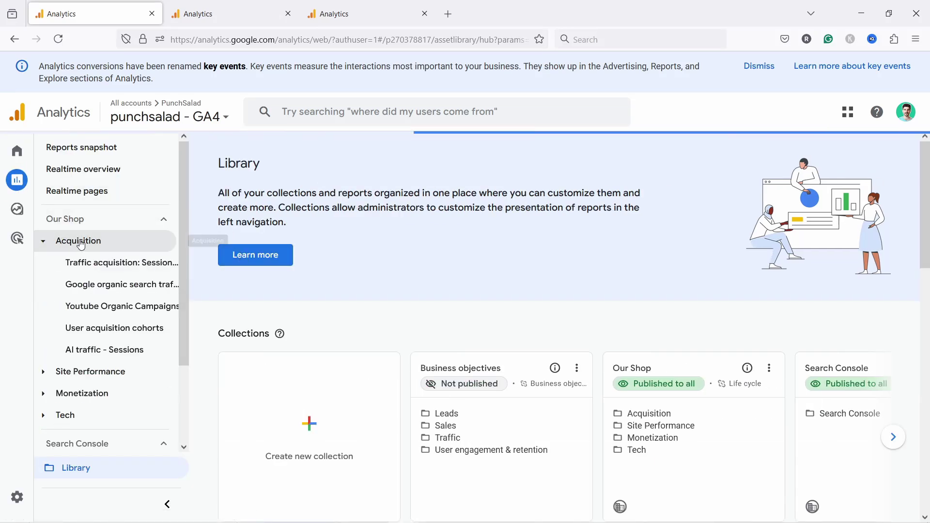
{"action": "left_click", "coordinate": [107, 356]}
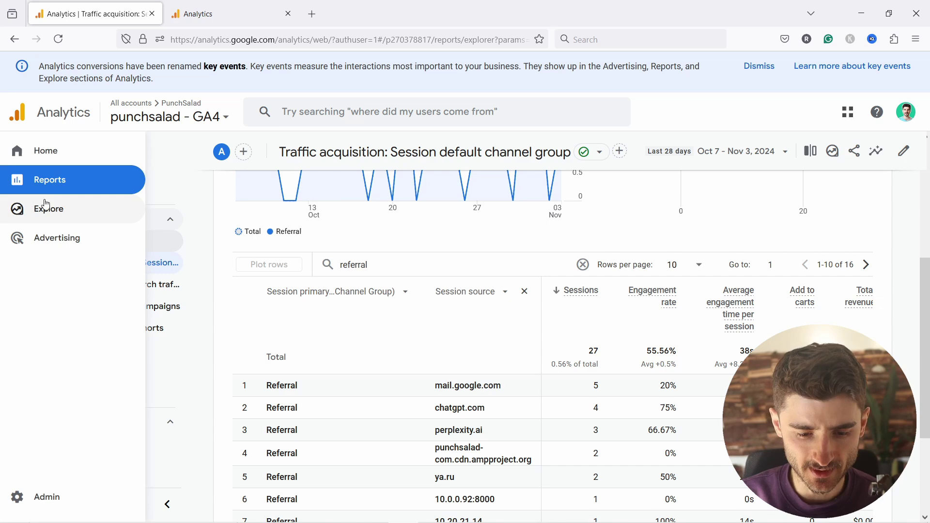
Duplicate the report's browser tab and start a blank free-form exploration in the copy.
{"action": "right_click", "coordinate": [89, 3]}
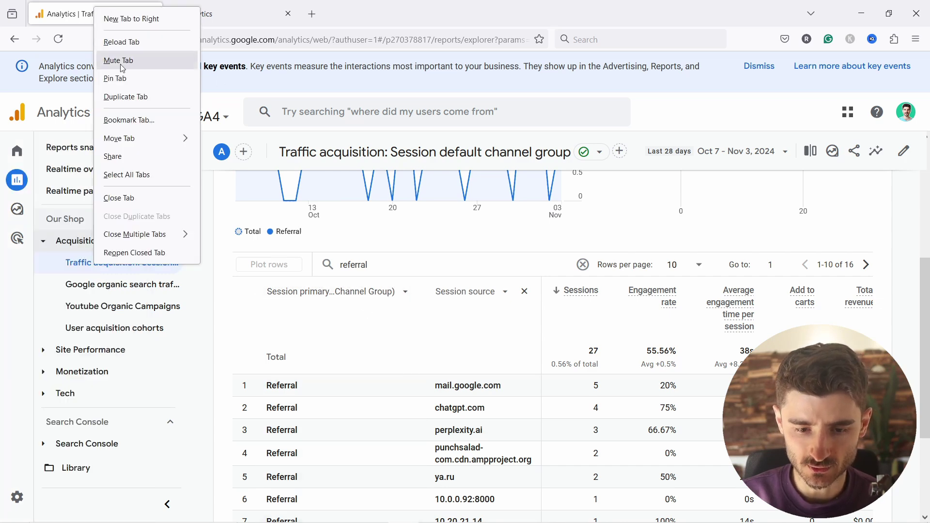
{"action": "left_click", "coordinate": [131, 93]}
{"action": "left_click", "coordinate": [29, 210]}
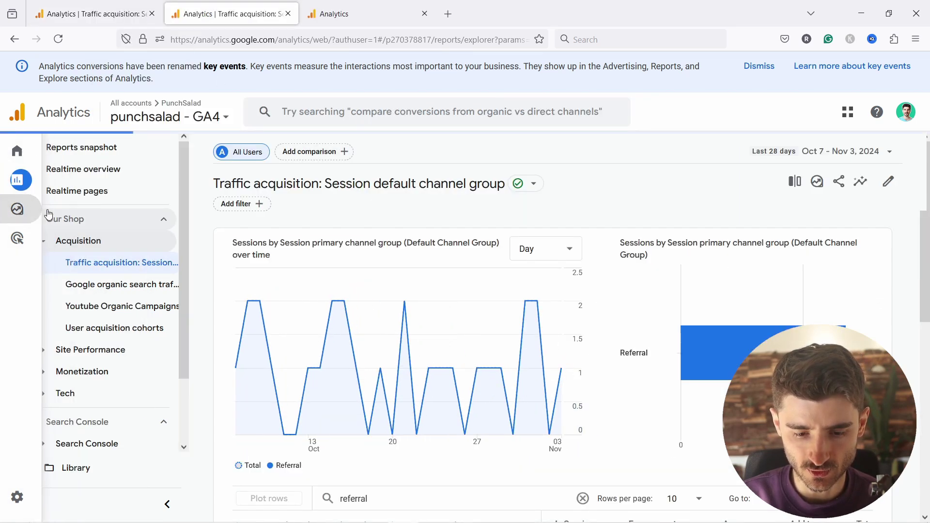
{"action": "left_click", "coordinate": [212, 253]}
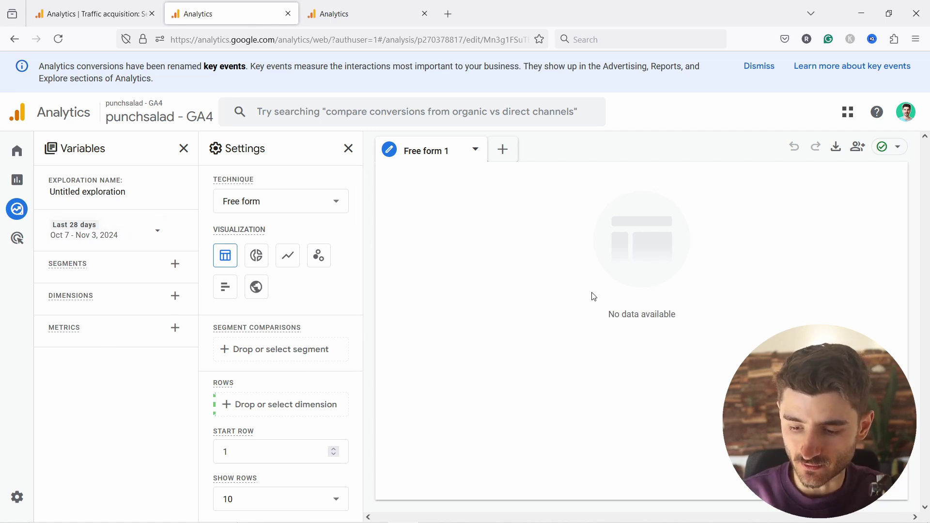
Add Session default channel group and Session source as exploration dimensions.
{"action": "left_click", "coordinate": [175, 296]}
{"action": "left_click", "coordinate": [468, 73]}
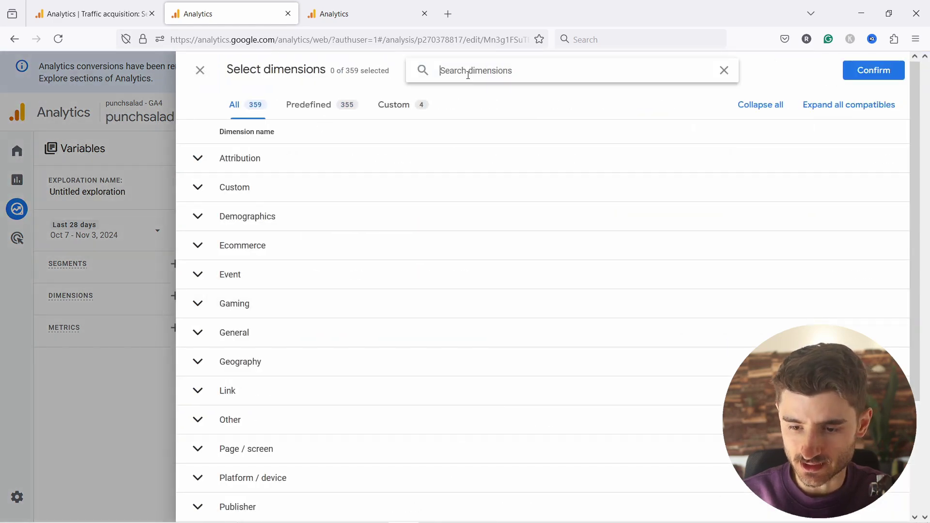
{"action": "type", "text": "s"}
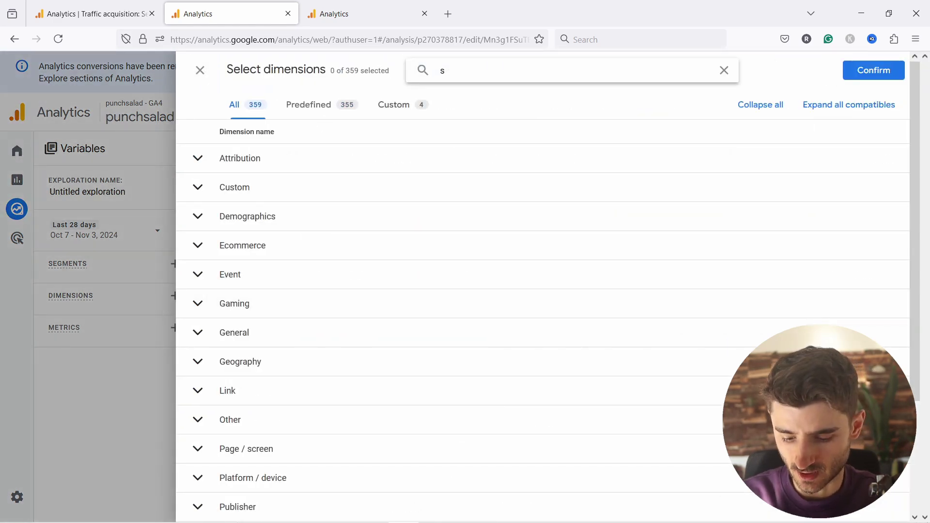
{"action": "type", "text": "ession def"}
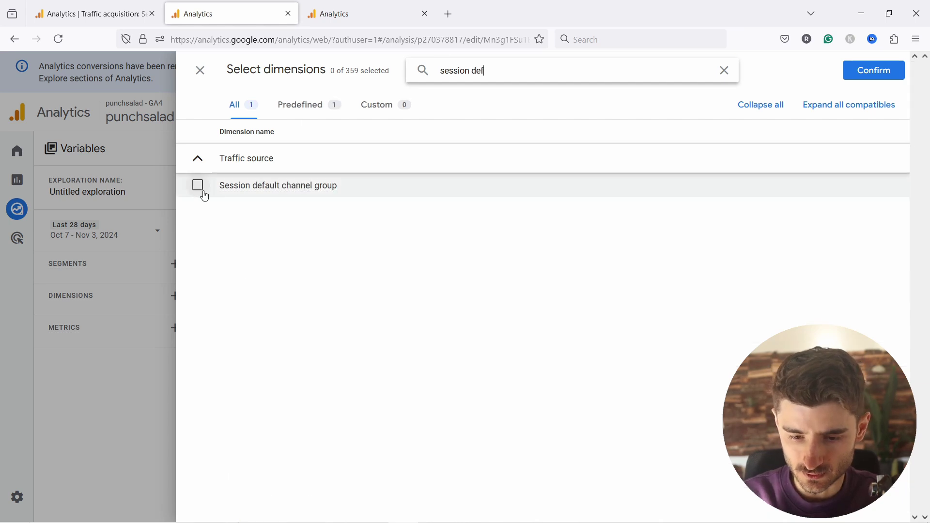
{"action": "left_click", "coordinate": [197, 186]}
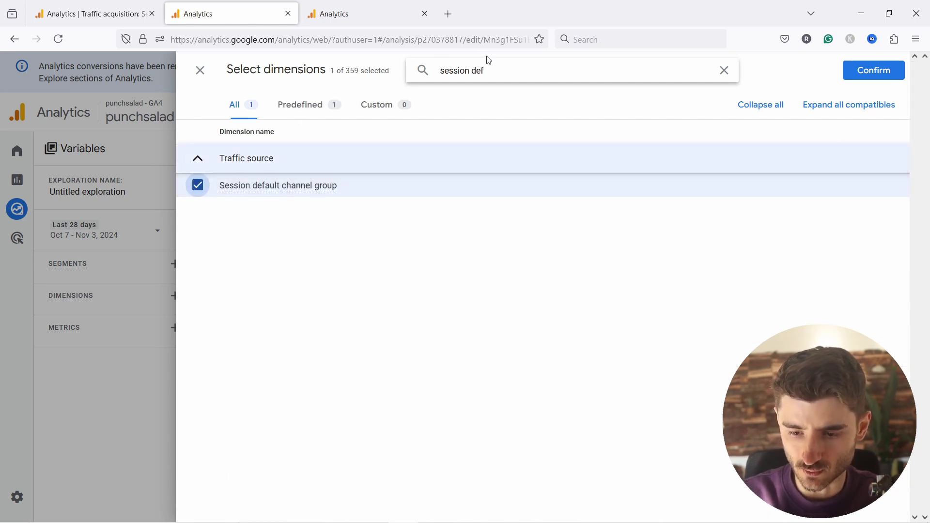
{"action": "left_click_drag", "start_coordinate": [485, 71], "coordinate": [478, 71]}
{"action": "type", "text": "sourc"}
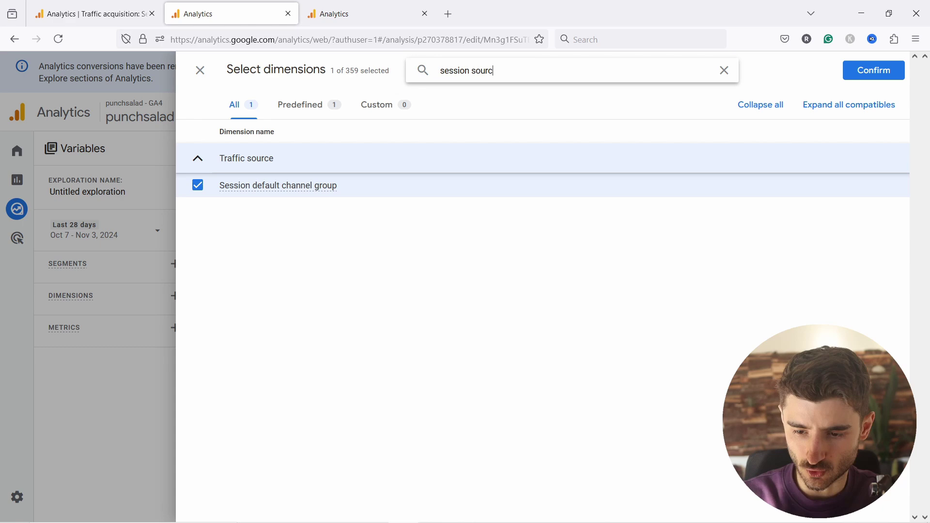
{"action": "type", "text": "e"}
{"action": "left_click", "coordinate": [198, 186]}
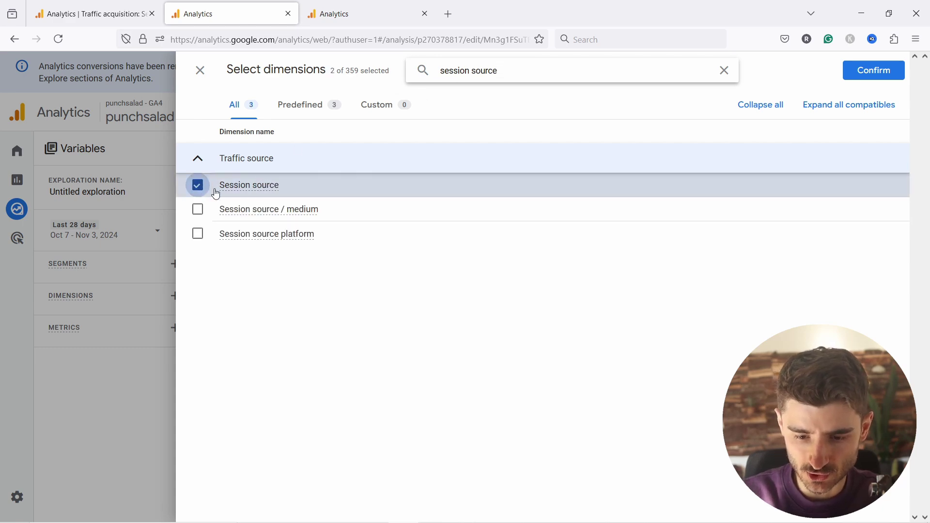
{"action": "left_click", "coordinate": [873, 70]}
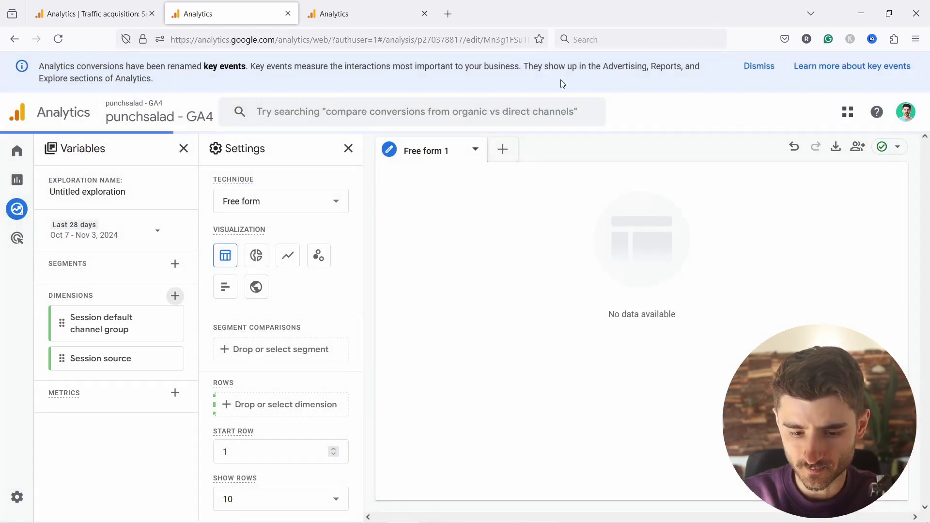
Add the Sessions metric, then use Session source as rows and Sessions as values.
{"action": "left_click", "coordinate": [175, 393]}
{"action": "left_click", "coordinate": [570, 75]}
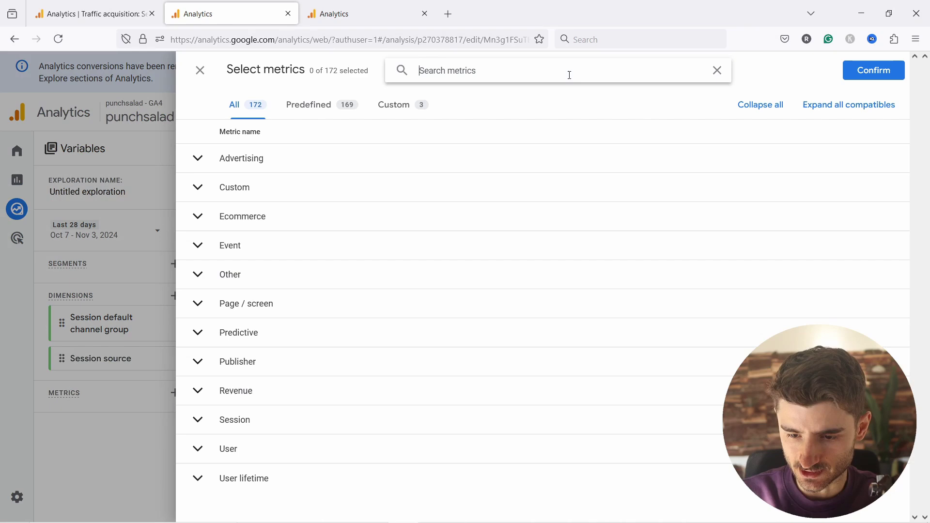
{"action": "type", "text": "session"}
{"action": "left_click", "coordinate": [197, 436]}
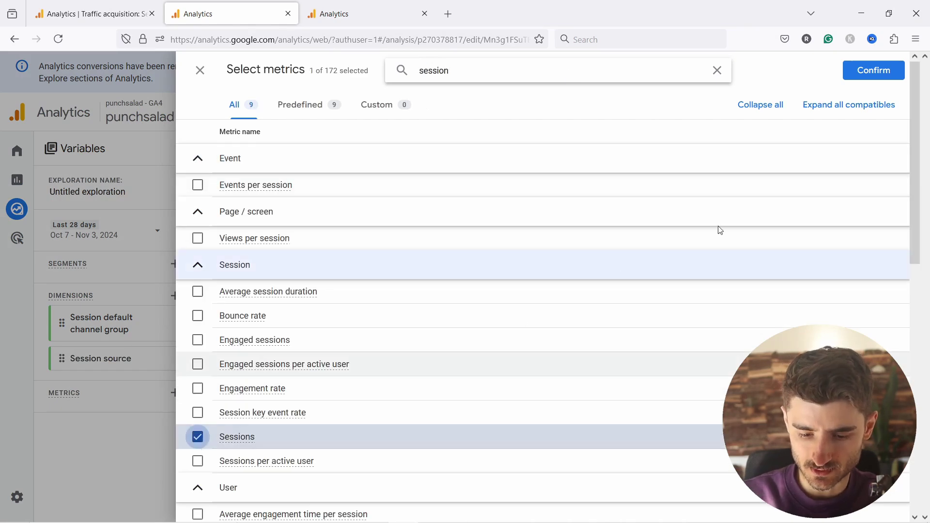
{"action": "left_click", "coordinate": [873, 70]}
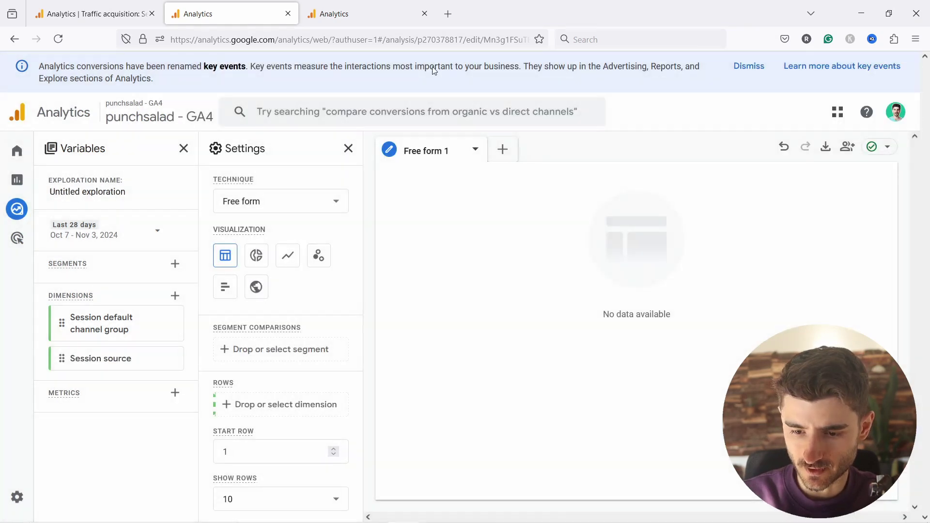
{"action": "double_click", "coordinate": [62, 358]}
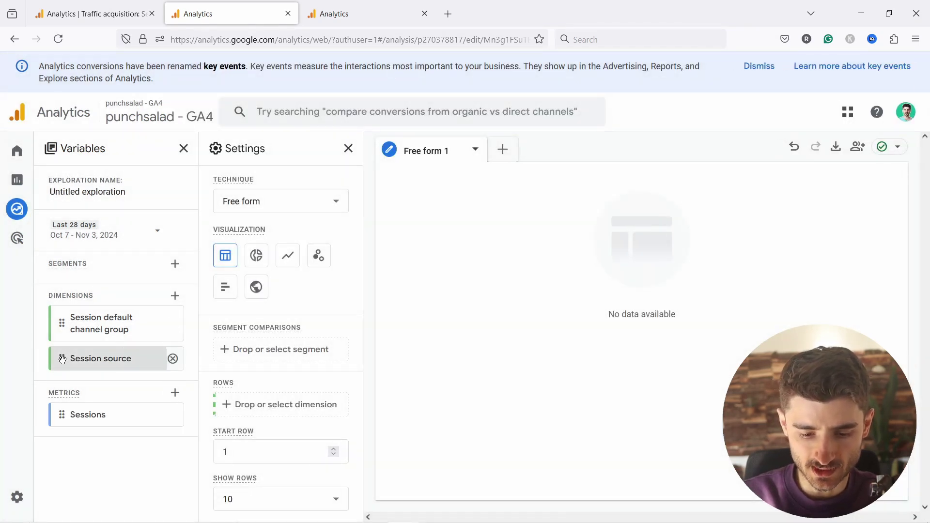
{"action": "double_click", "coordinate": [63, 415]}
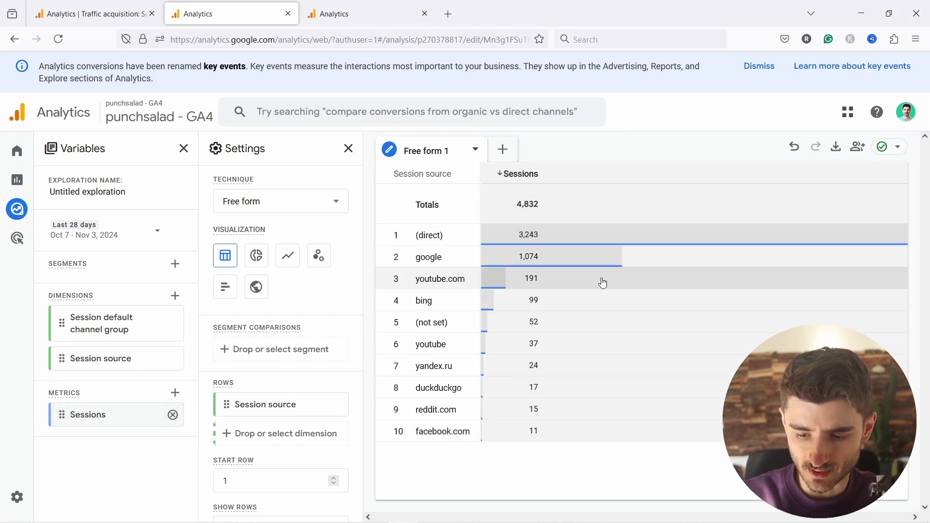
Filter the exploration to Session default channel group exactly matching Referral, leaving 29 sessions.
{"action": "scroll", "coordinate": [281, 290], "scroll_direction": "down", "scroll_amount": 3}
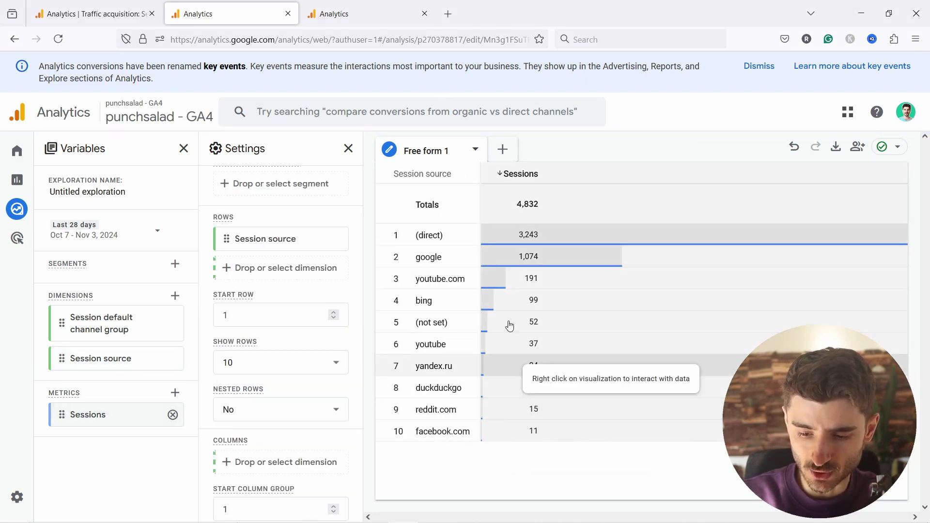
{"action": "scroll", "coordinate": [291, 359], "scroll_direction": "down", "scroll_amount": 1}
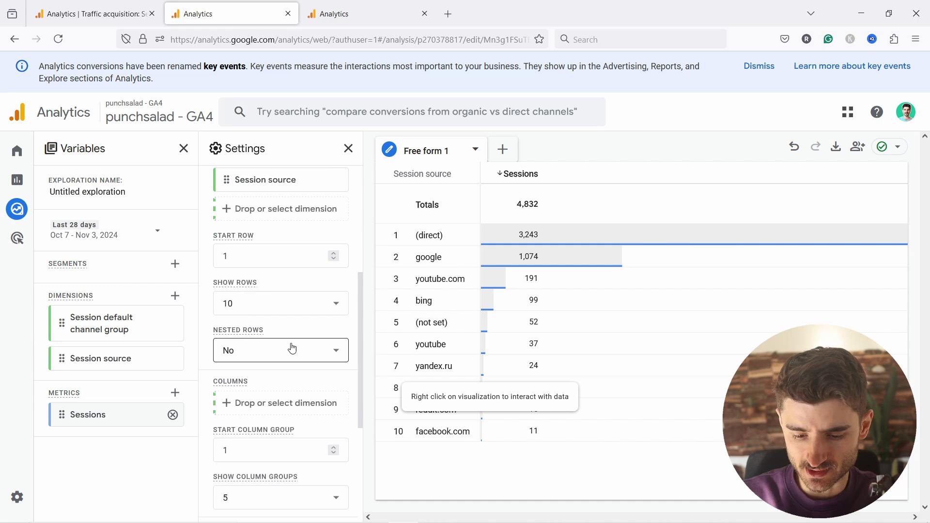
{"action": "scroll", "coordinate": [293, 349], "scroll_direction": "down", "scroll_amount": 4}
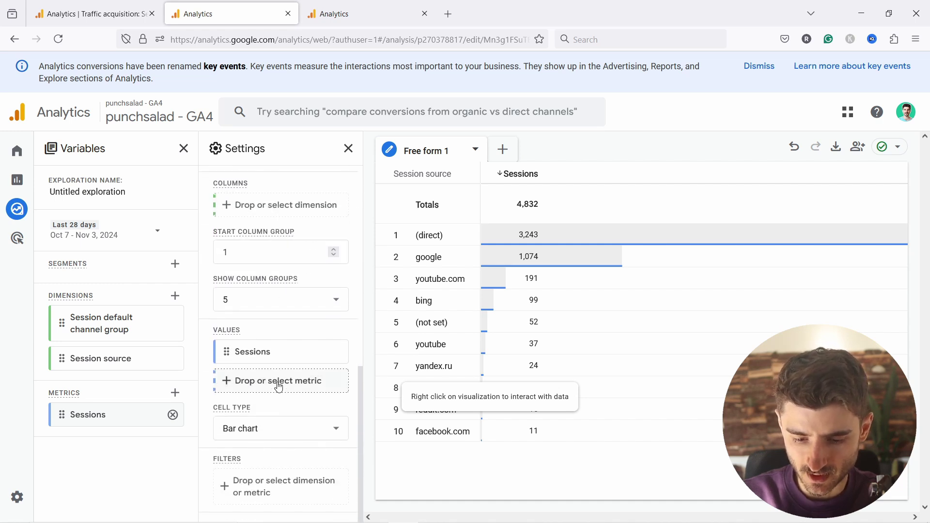
{"action": "left_click", "coordinate": [236, 487]}
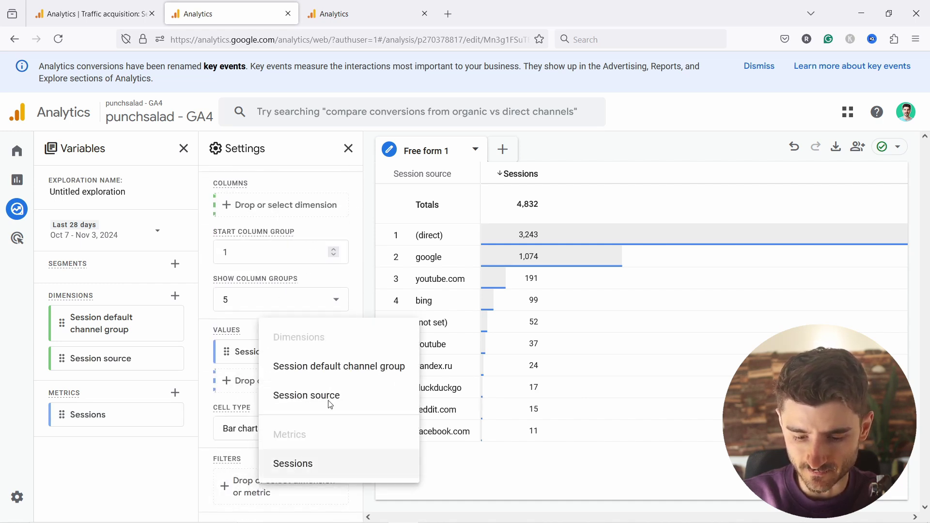
{"action": "left_click", "coordinate": [306, 367]}
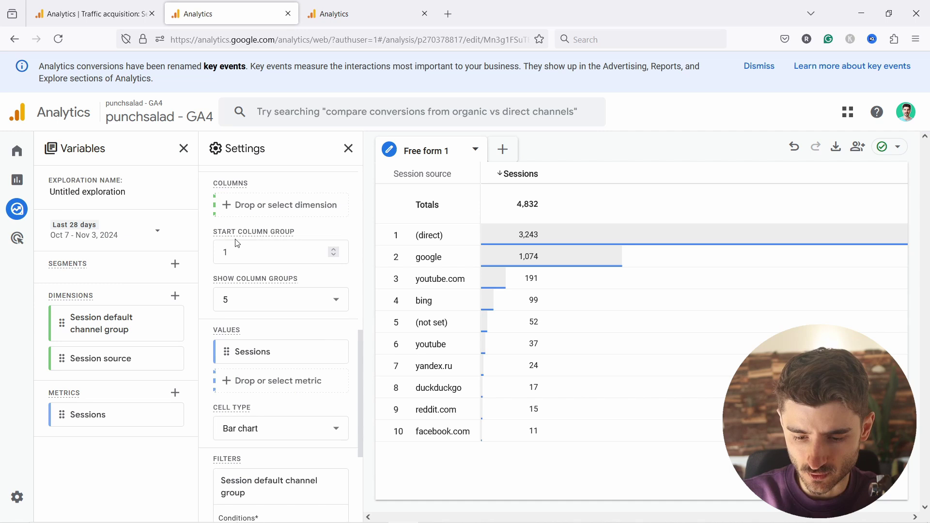
{"action": "left_click", "coordinate": [257, 275]}
{"action": "scroll", "coordinate": [254, 470], "scroll_direction": "down", "scroll_amount": 1}
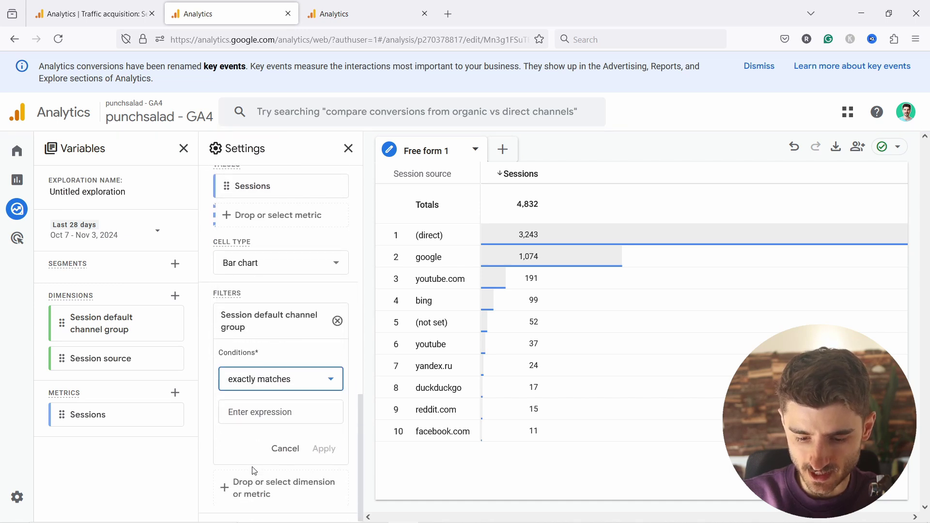
{"action": "left_click", "coordinate": [257, 412]}
{"action": "left_click", "coordinate": [235, 380]}
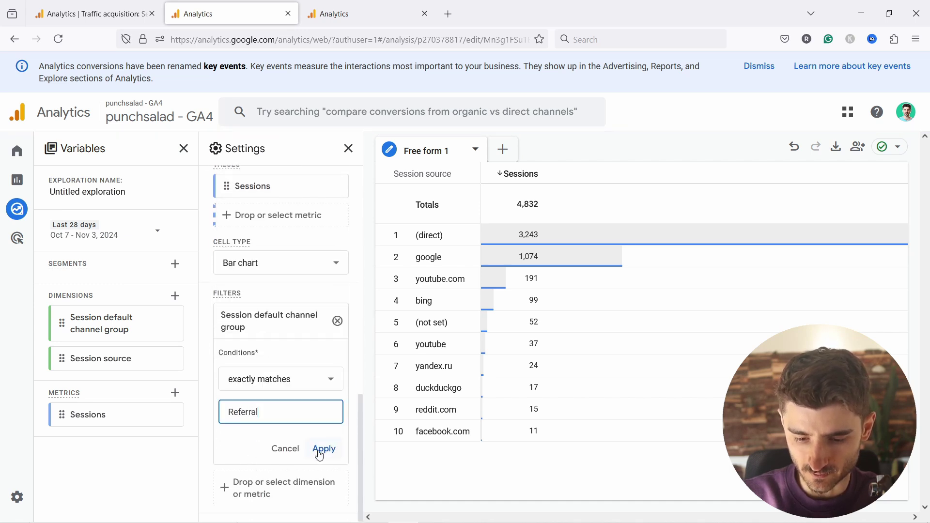
{"action": "left_click", "coordinate": [323, 450]}
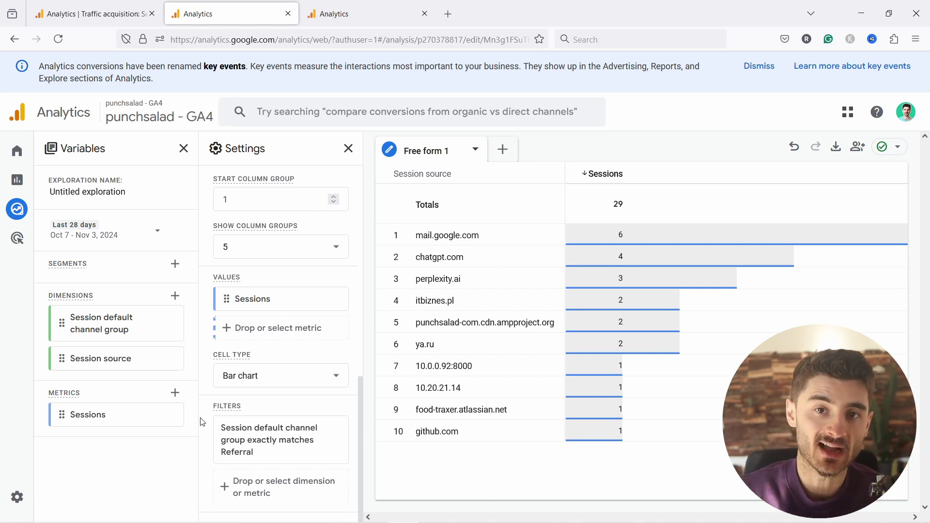
Switch the exploration's visualization to a line chart of sessions.
{"action": "scroll", "coordinate": [340, 228], "scroll_direction": "up", "scroll_amount": 7}
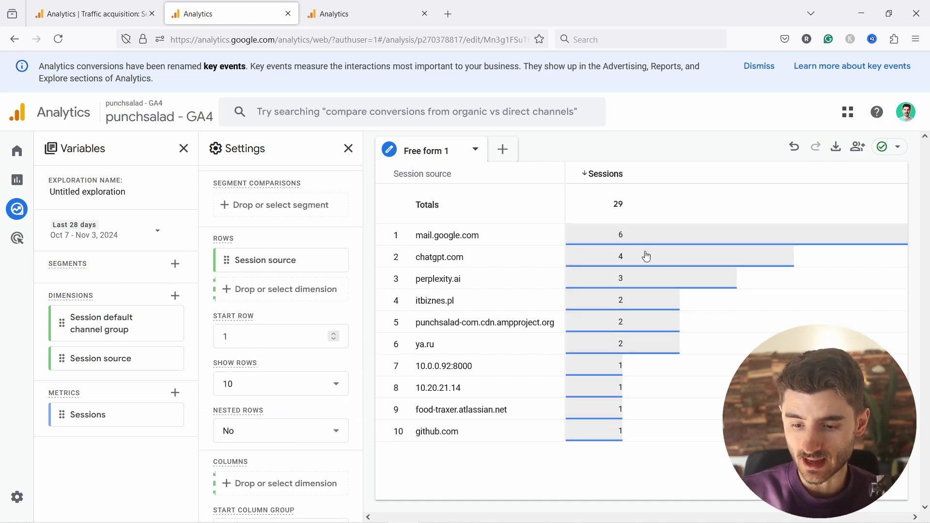
{"action": "scroll", "coordinate": [289, 243], "scroll_direction": "up", "scroll_amount": 3}
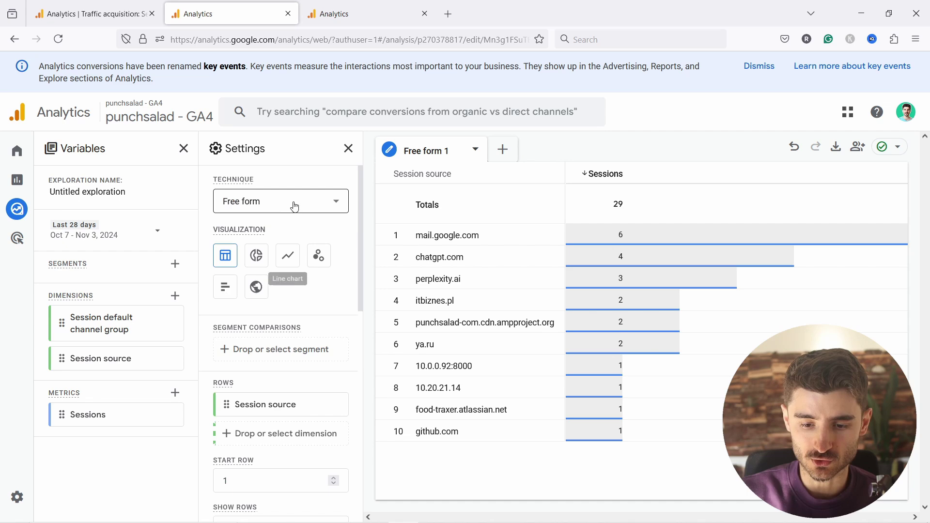
{"action": "left_click", "coordinate": [289, 257]}
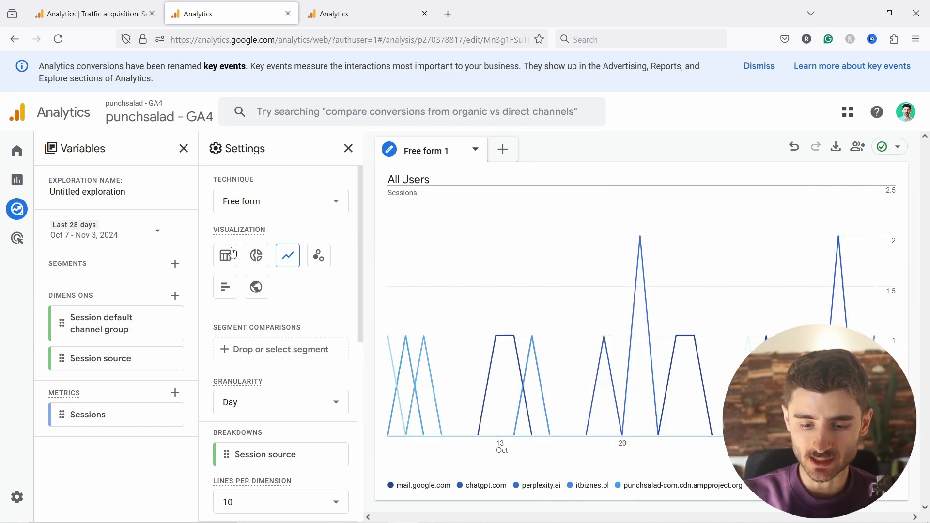
Filter Session source to match regex chatgpt.com|perplexity.ai|gemini.google.com.
{"action": "scroll", "coordinate": [283, 312], "scroll_direction": "down", "scroll_amount": 5}
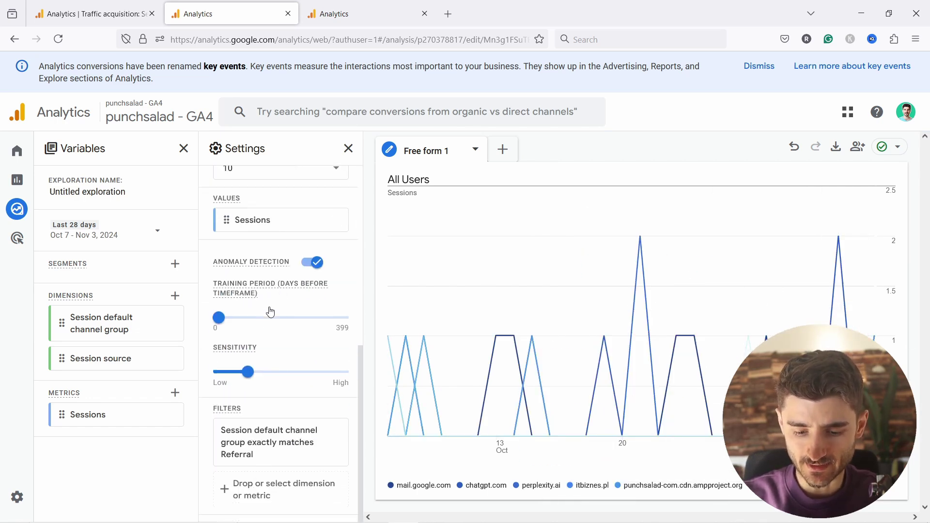
{"action": "left_click", "coordinate": [254, 490]}
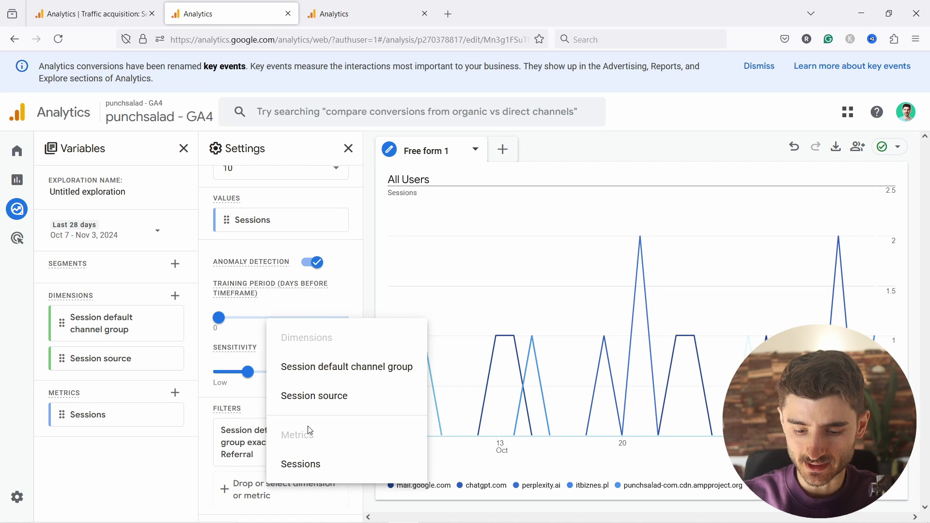
{"action": "left_click", "coordinate": [313, 396]}
{"action": "scroll", "coordinate": [274, 353], "scroll_direction": "down", "scroll_amount": 3}
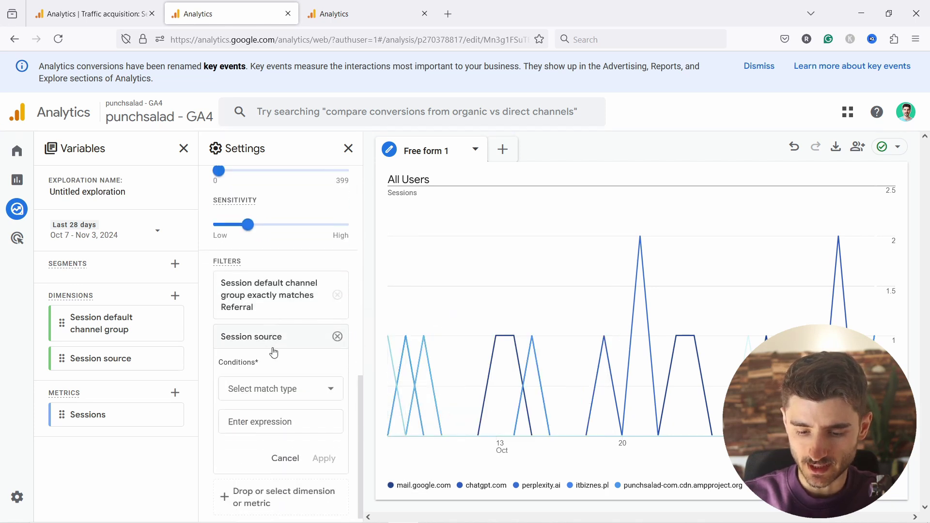
{"action": "left_click", "coordinate": [239, 380]}
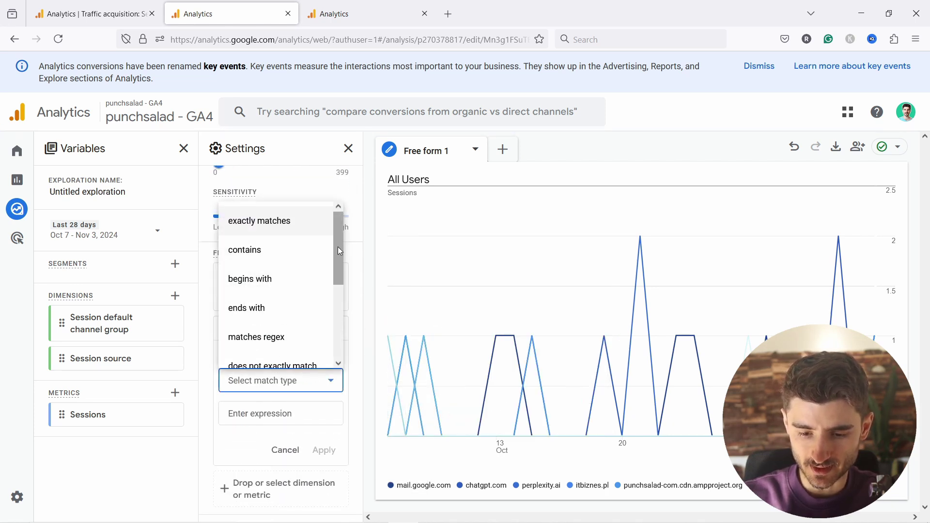
{"action": "left_click_drag", "start_coordinate": [339, 246], "coordinate": [331, 278]}
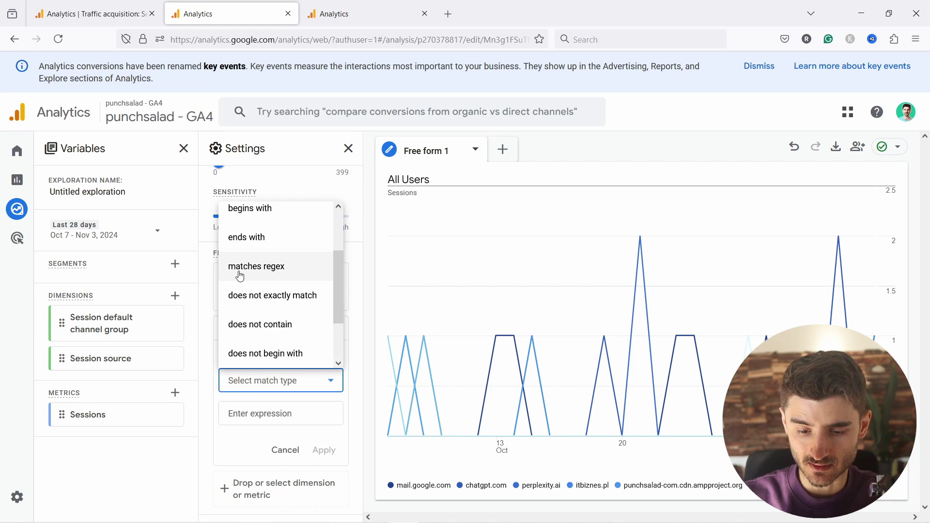
{"action": "left_click", "coordinate": [257, 270]}
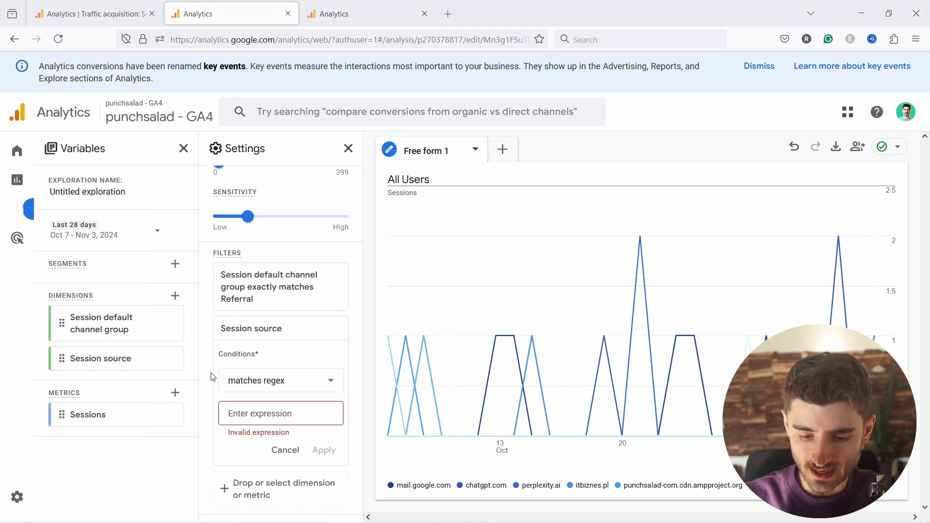
{"action": "left_click", "coordinate": [235, 413]}
{"action": "key", "text": "ctrl+v"}
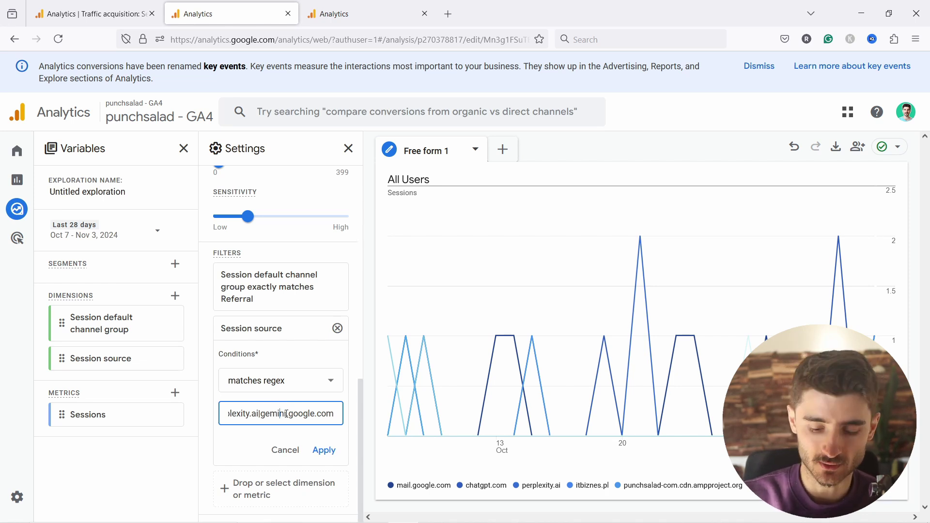
{"action": "left_click", "coordinate": [324, 450]}
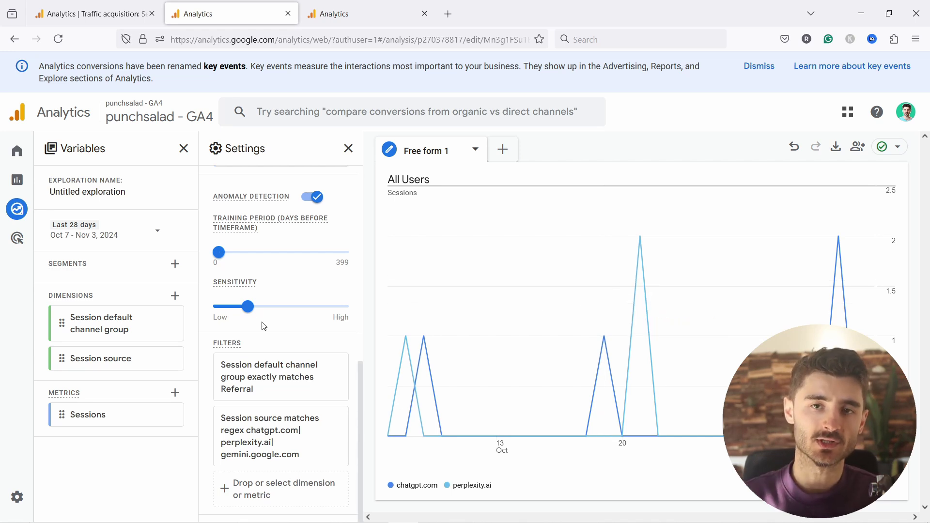
Rename the exploration from 'Untitled exploration' to 'AI Traffic'.
{"action": "scroll", "coordinate": [277, 241], "scroll_direction": "up", "scroll_amount": 8}
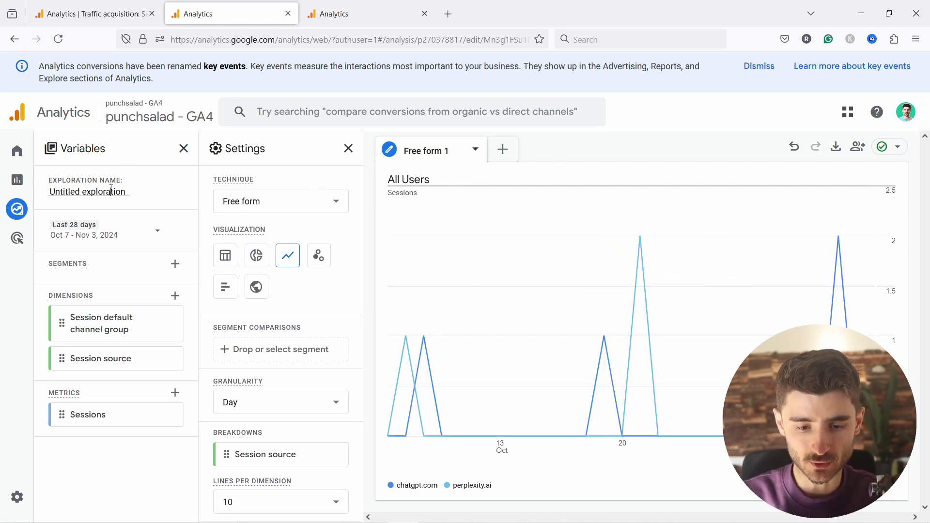
{"action": "left_click", "coordinate": [48, 191]}
{"action": "key", "text": "ctrl+a"}
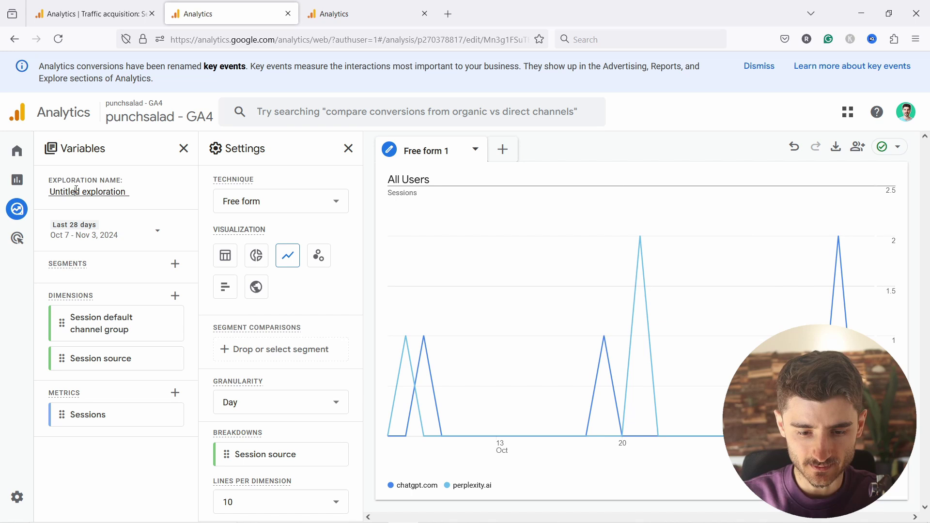
{"action": "type", "text": "AI Traffic"}
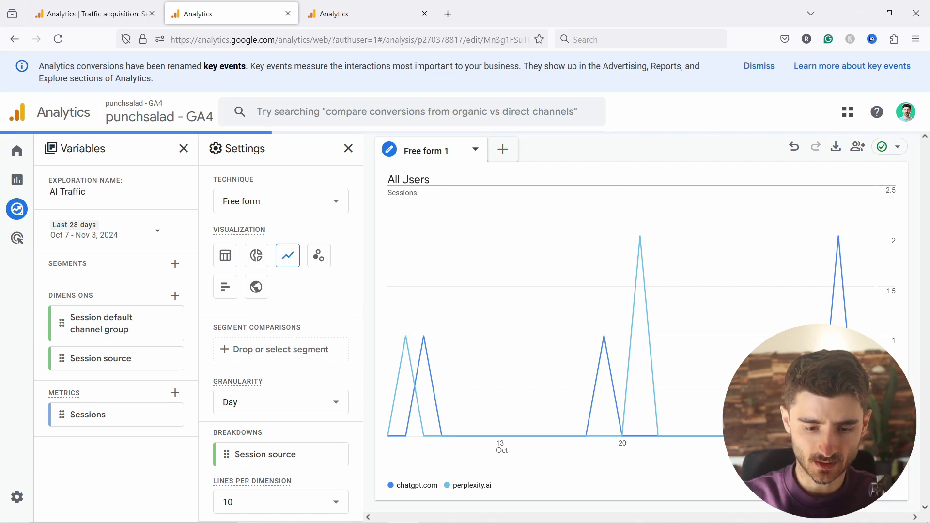
{"action": "left_click", "coordinate": [135, 211]}
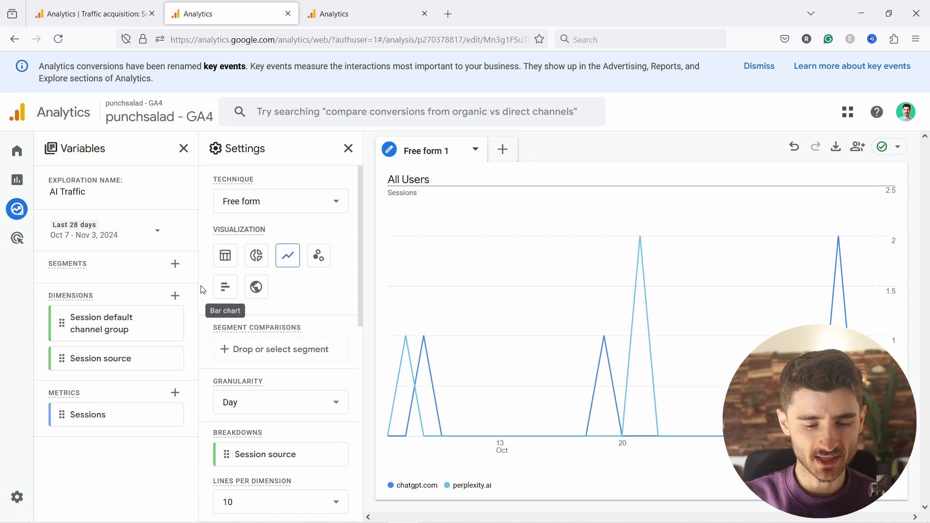
Go to Admin > Data display > Channel groups, showing only the Default Channel Group.
{"action": "mouse_move", "coordinate": [16, 490]}
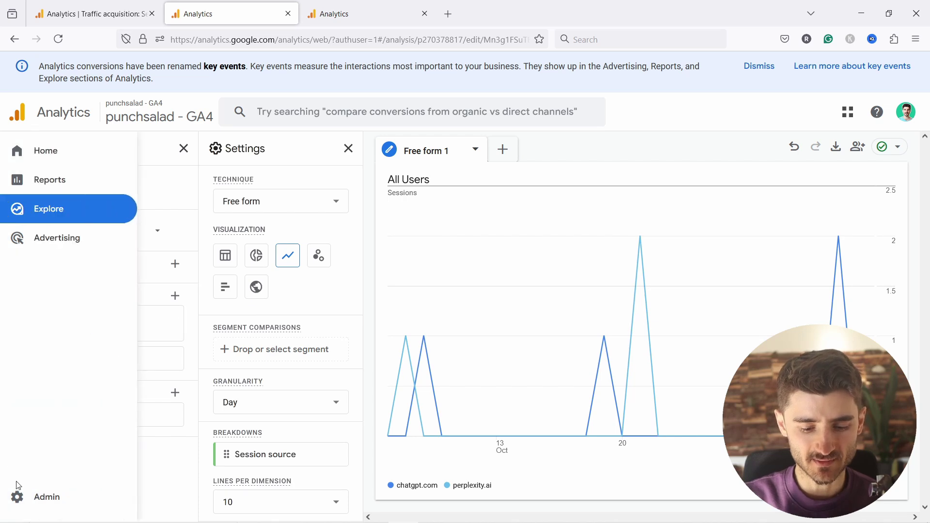
{"action": "left_click", "coordinate": [40, 500]}
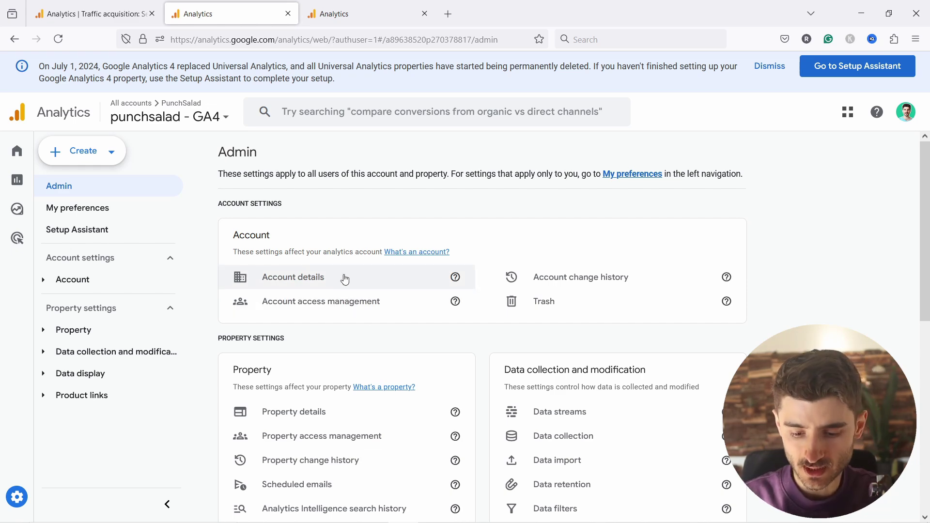
{"action": "scroll", "coordinate": [343, 276], "scroll_direction": "down", "scroll_amount": 4}
{"action": "scroll", "coordinate": [338, 166], "scroll_direction": "down", "scroll_amount": 2}
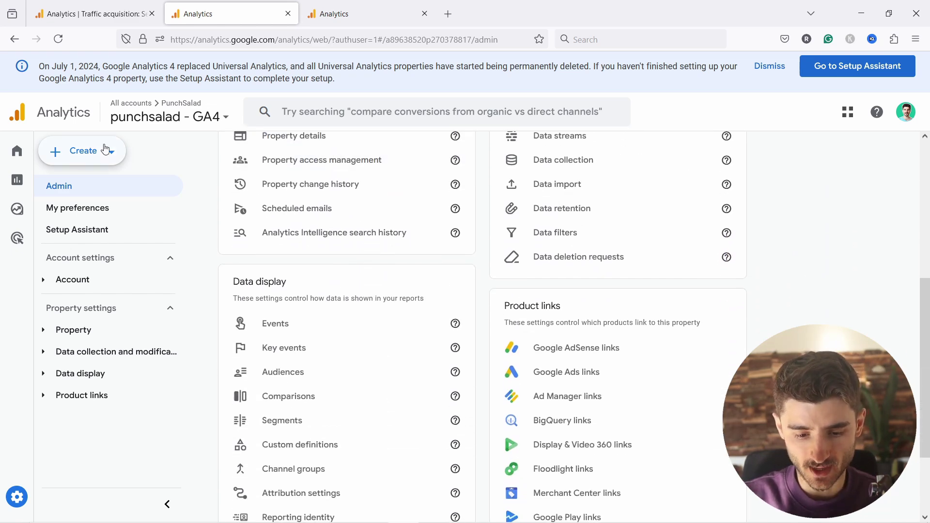
{"action": "left_click", "coordinate": [55, 375]}
{"action": "scroll", "coordinate": [120, 324], "scroll_direction": "down", "scroll_amount": 2}
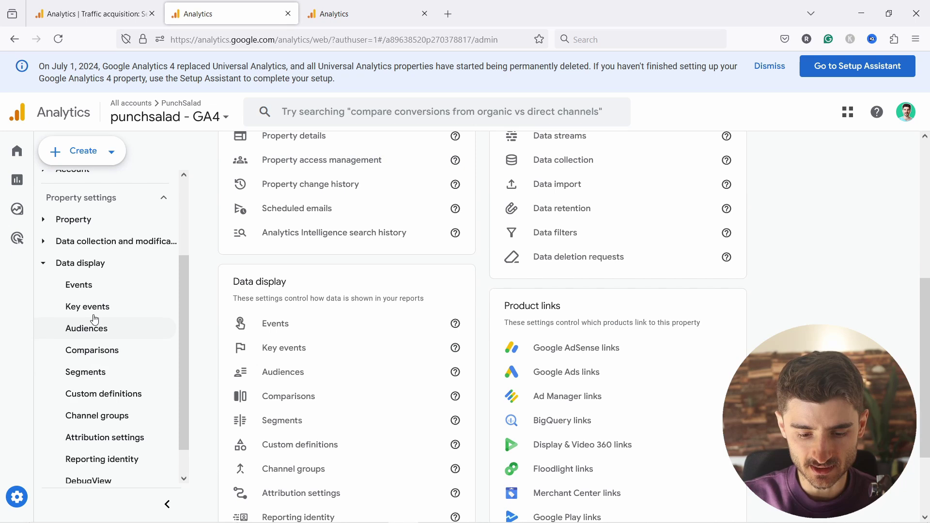
{"action": "left_click", "coordinate": [112, 421]}
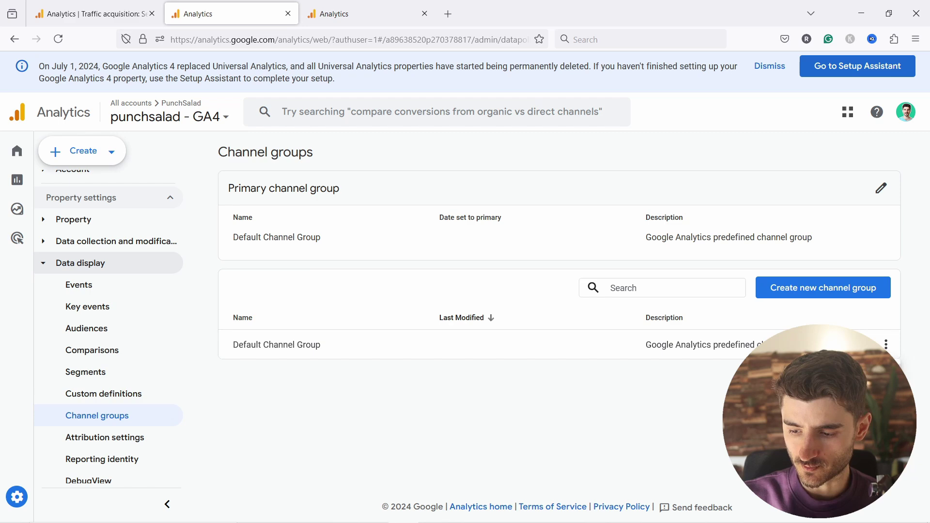
Create a new channel group named 'Default Channel Group + AI'.
{"action": "left_click", "coordinate": [823, 288]}
{"action": "left_click", "coordinate": [378, 175]}
{"action": "key", "text": "ctrl+a"}
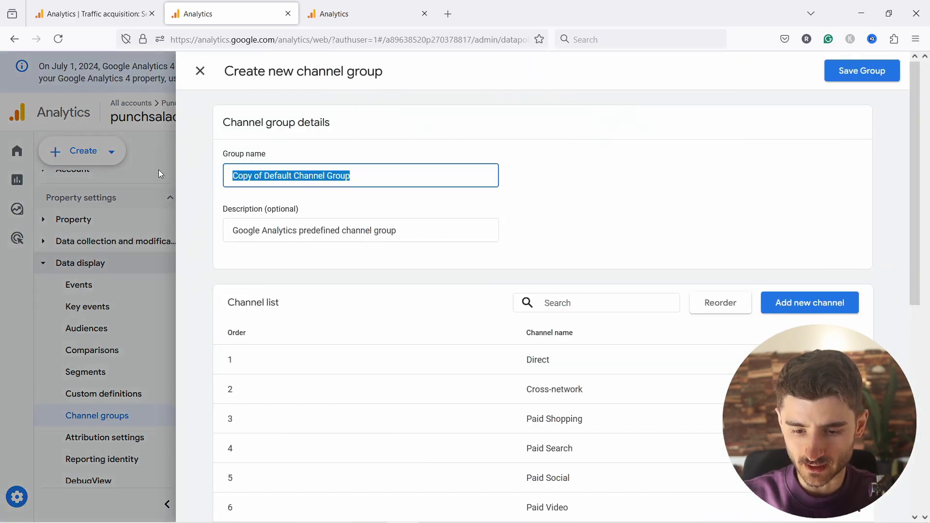
{"action": "left_click", "coordinate": [311, 174]}
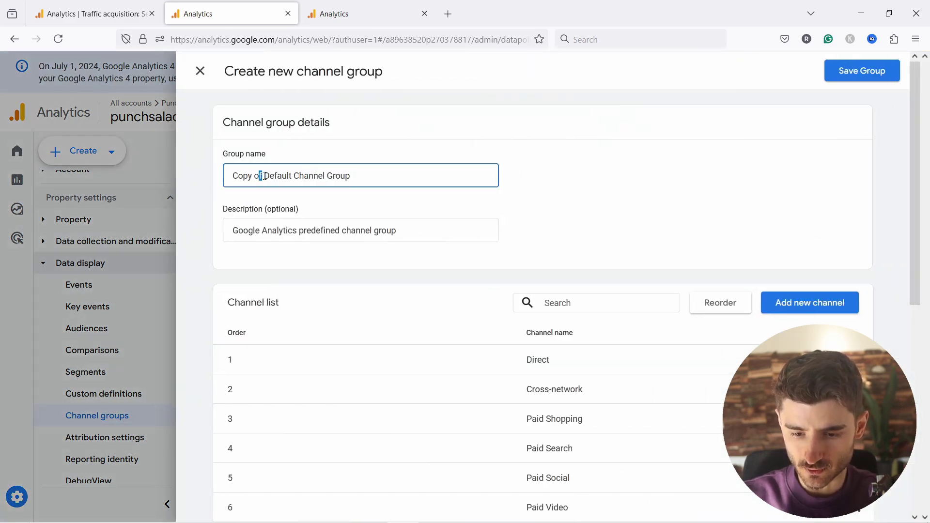
{"action": "left_click_drag", "start_coordinate": [264, 176], "coordinate": [232, 176]}
{"action": "key", "text": "BackSpace"}
{"action": "type", "text": "+ AI"}
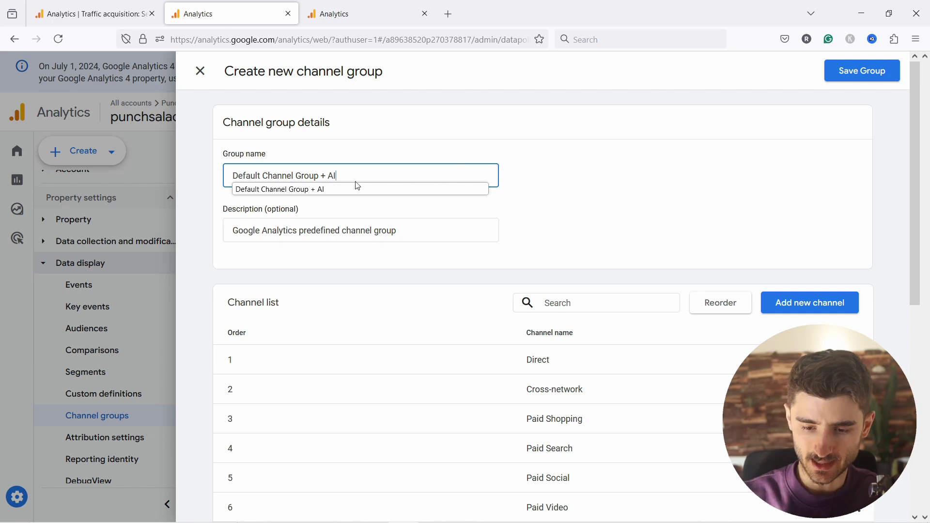
{"action": "left_click", "coordinate": [590, 161]}
Add an 'AI Traffic' channel to the group with an empty condition group.
{"action": "scroll", "coordinate": [589, 154], "scroll_direction": "down", "scroll_amount": 2}
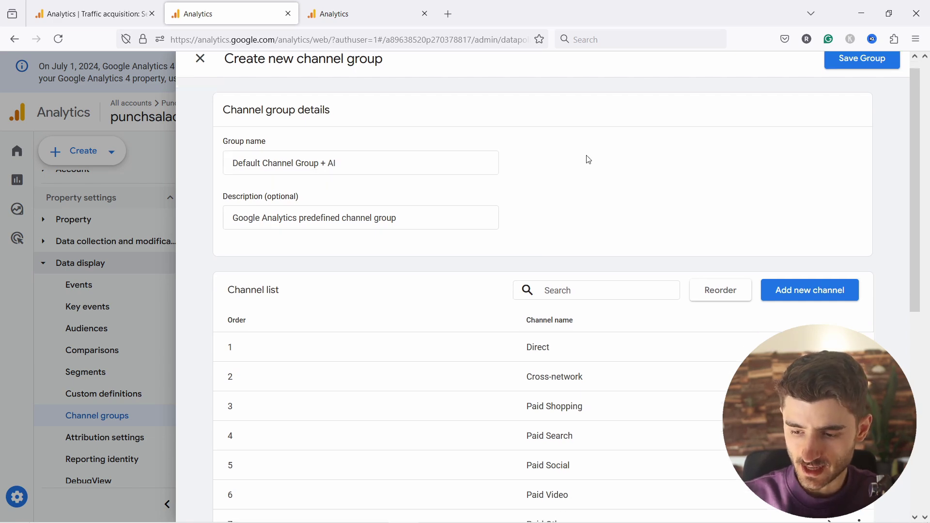
{"action": "left_click", "coordinate": [797, 251]}
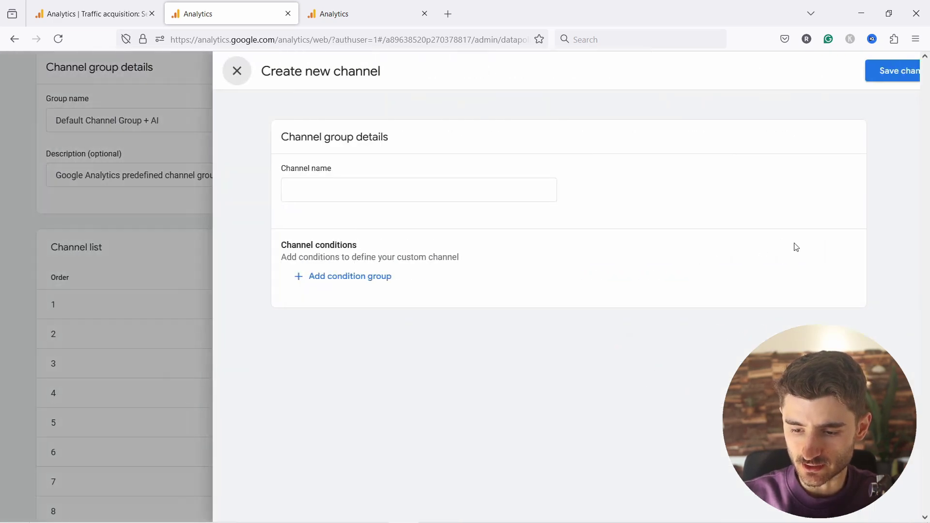
{"action": "type", "text": "AI TR"}
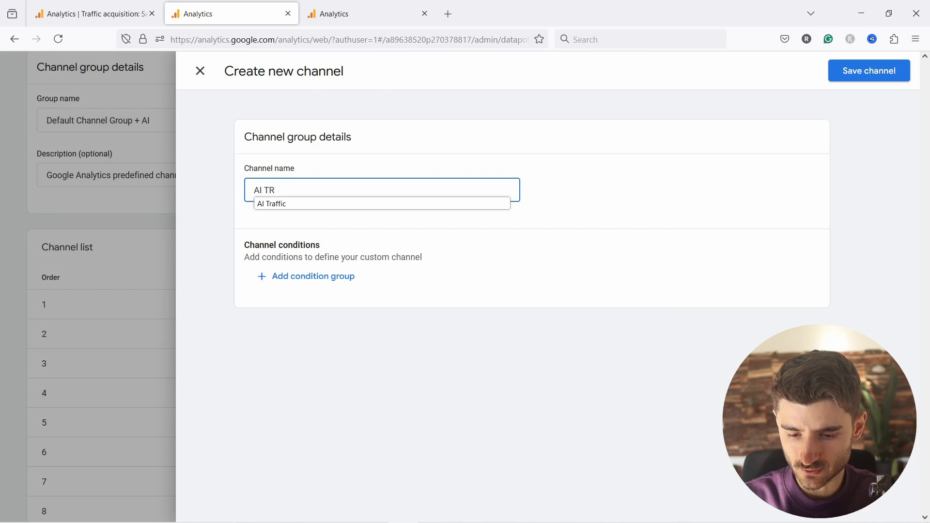
{"action": "left_click", "coordinate": [312, 203]}
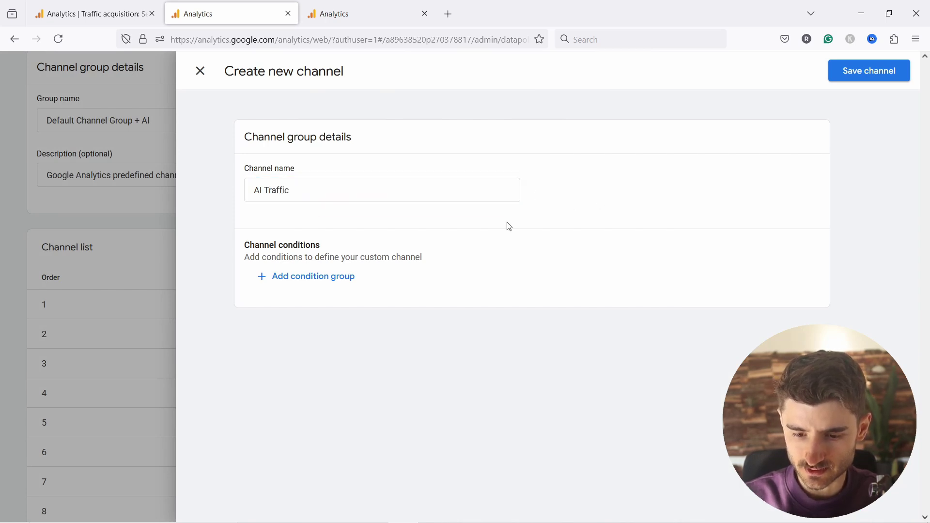
{"action": "left_click", "coordinate": [322, 277]}
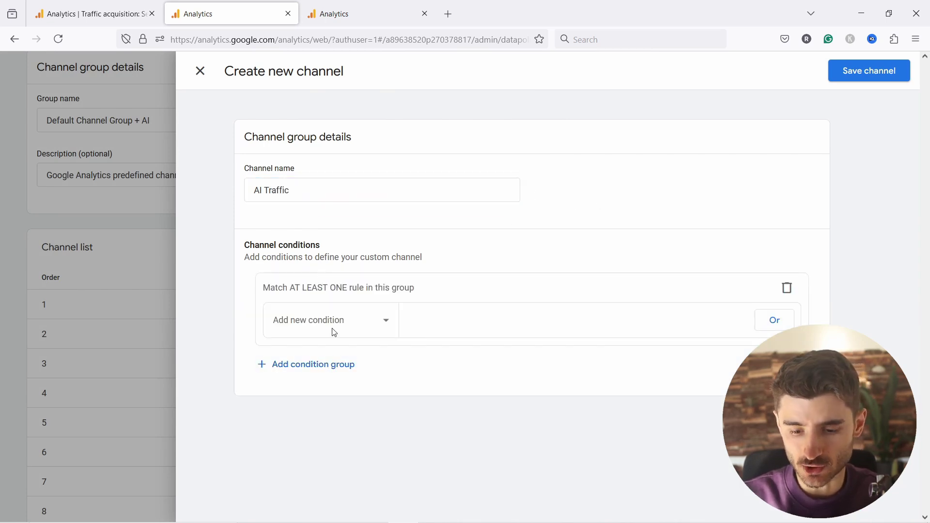
Base the AI Traffic condition on Source with a 'matches regex' match type.
{"action": "left_click", "coordinate": [368, 324]}
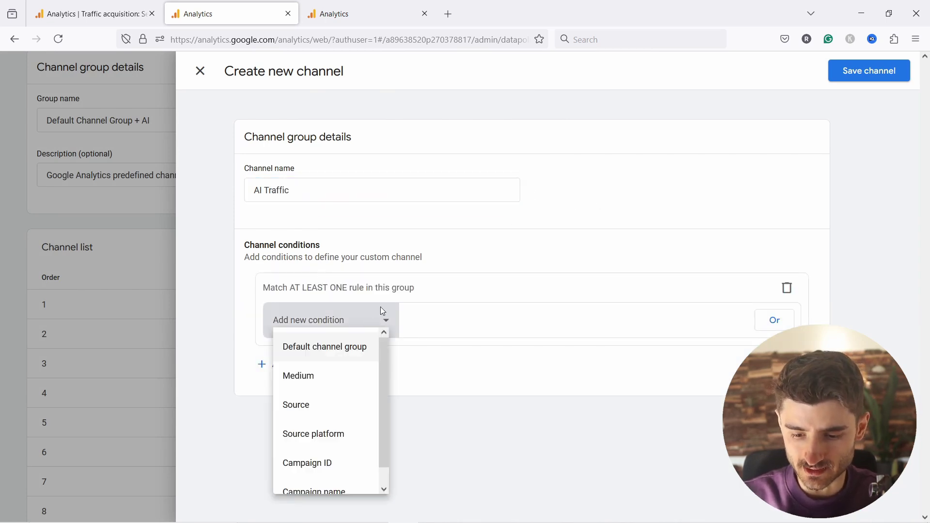
{"action": "left_click", "coordinate": [307, 409]}
{"action": "left_click", "coordinate": [469, 320]}
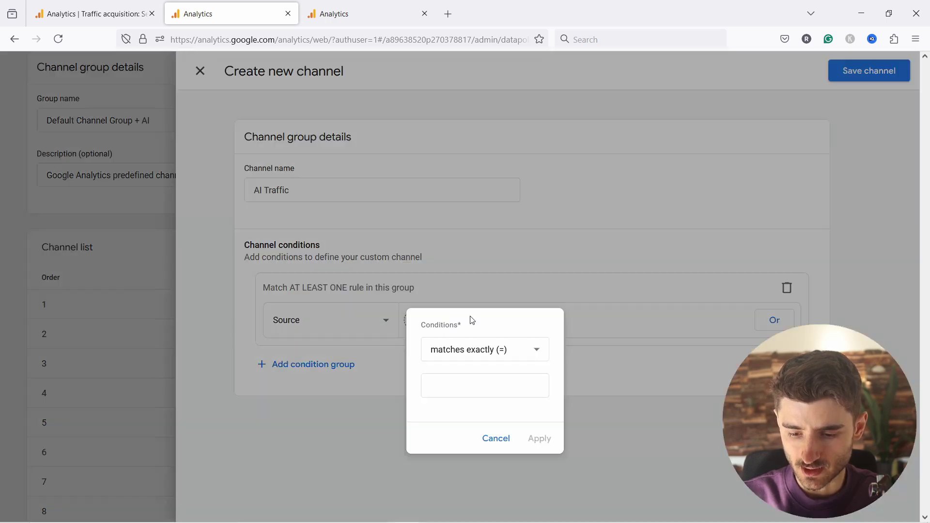
{"action": "left_click", "coordinate": [465, 346]}
{"action": "scroll", "coordinate": [461, 221], "scroll_direction": "down", "scroll_amount": 3}
{"action": "scroll", "coordinate": [482, 228], "scroll_direction": "up", "scroll_amount": 2}
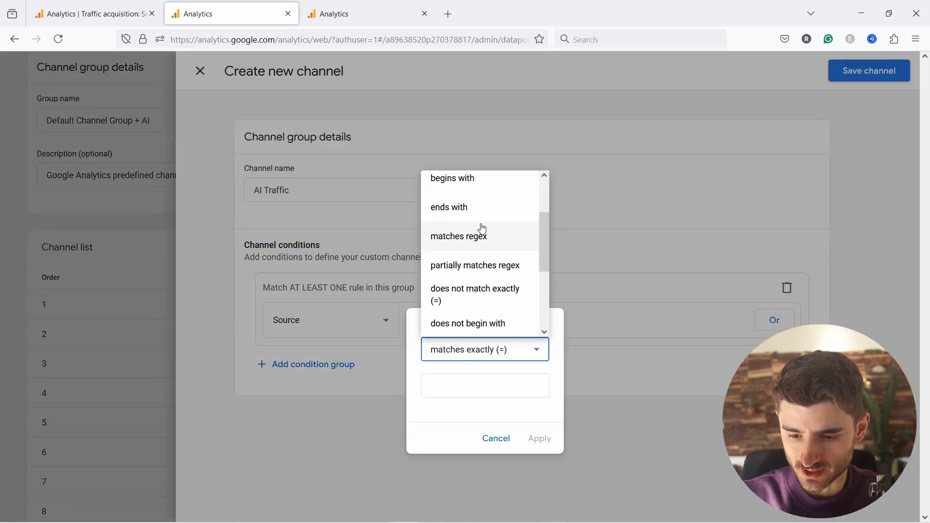
{"action": "left_click", "coordinate": [482, 233]}
Apply the regex chatgpt.com|perplexity.ai|gemini.google.com, removing the extra yourai.com entry.
{"action": "left_click", "coordinate": [485, 386]}
{"action": "key", "text": "ctrl+v"}
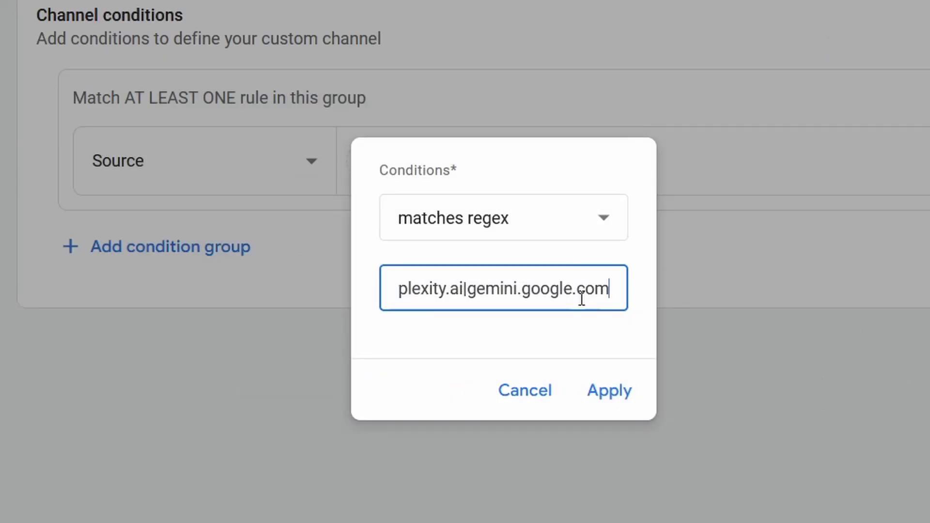
{"action": "type", "text": "|"}
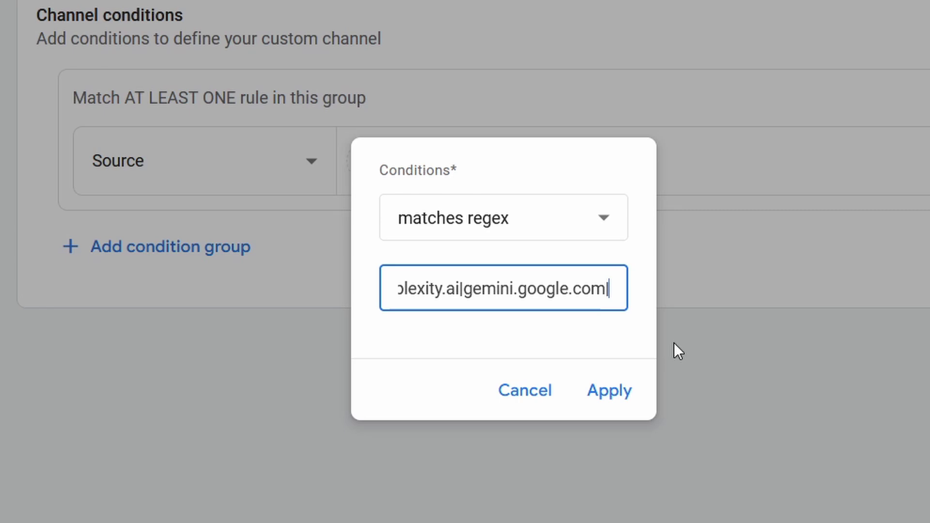
{"action": "type", "text": "yourai.com"}
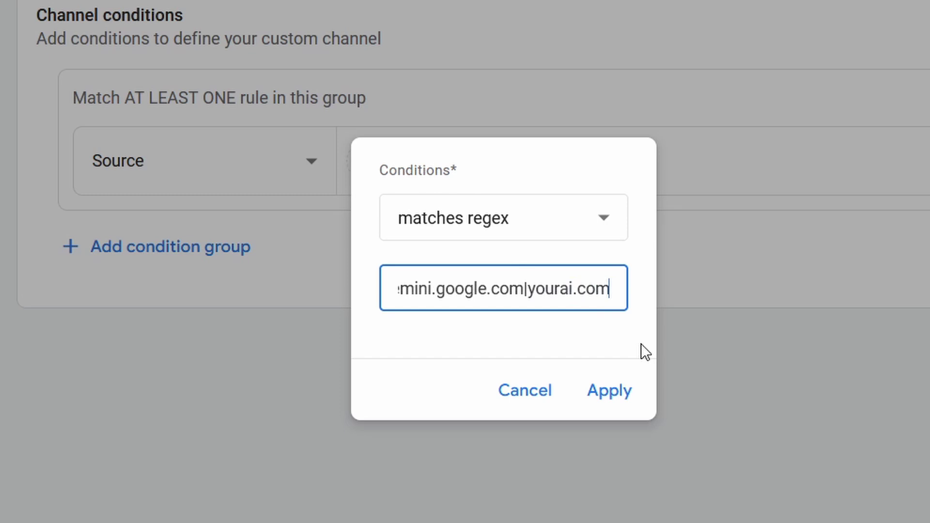
{"action": "type", "text": "|"}
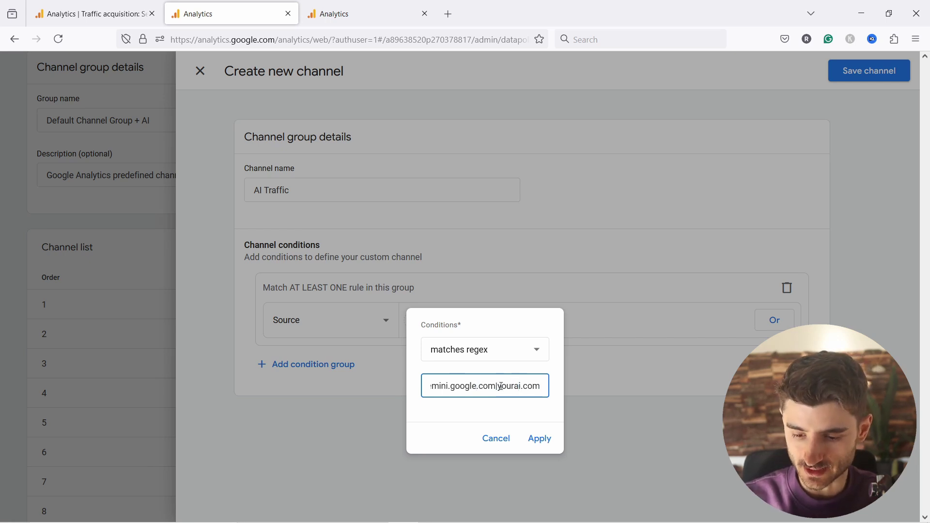
{"action": "left_click_drag", "start_coordinate": [501, 387], "coordinate": [541, 387]}
{"action": "key", "text": "BackSpace"}
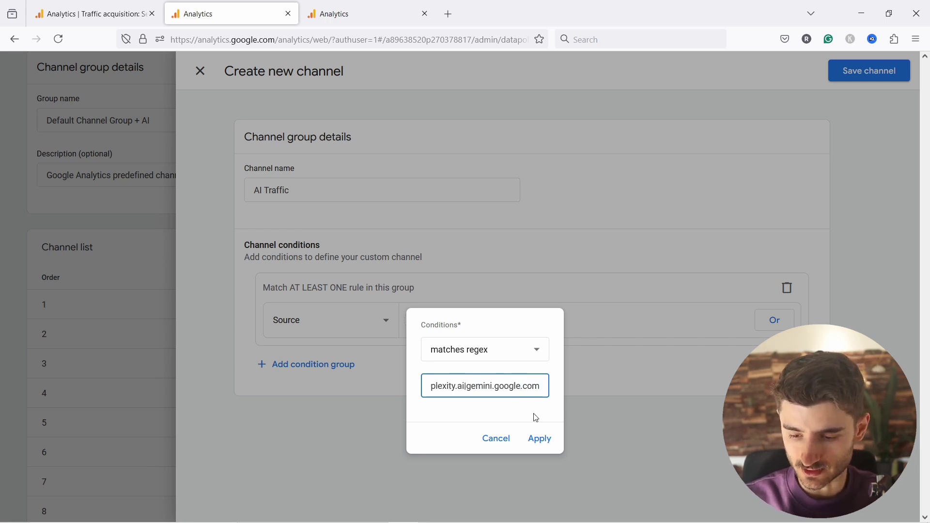
{"action": "left_click", "coordinate": [539, 439]}
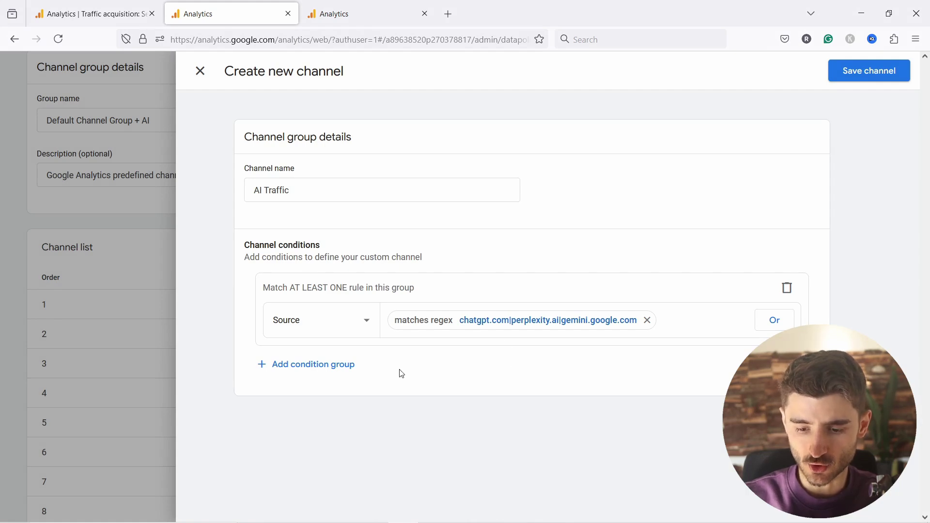
Save the AI Traffic channel and move it to the top of the channel order.
{"action": "left_click", "coordinate": [857, 78]}
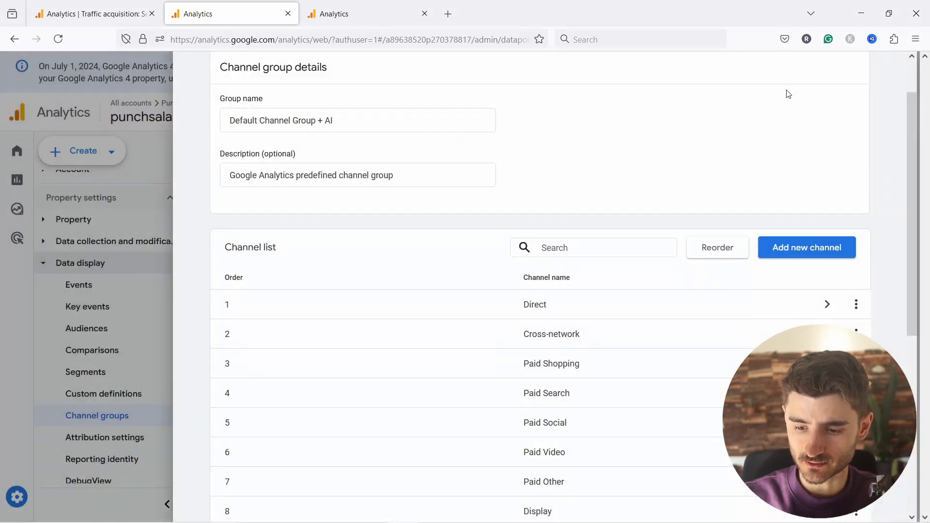
{"action": "left_click", "coordinate": [712, 251]}
{"action": "scroll", "coordinate": [584, 272], "scroll_direction": "down", "scroll_amount": 8}
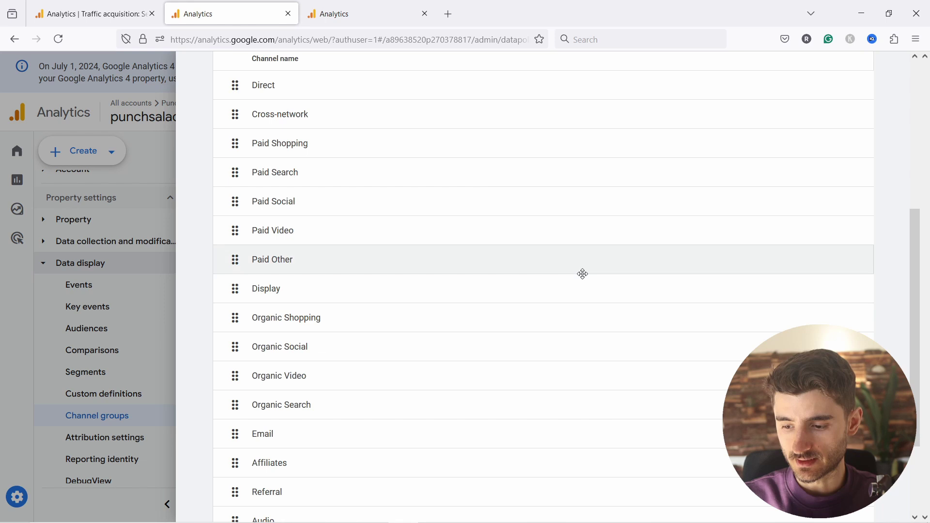
{"action": "left_click_drag", "start_coordinate": [237, 487], "coordinate": [278, 313]}
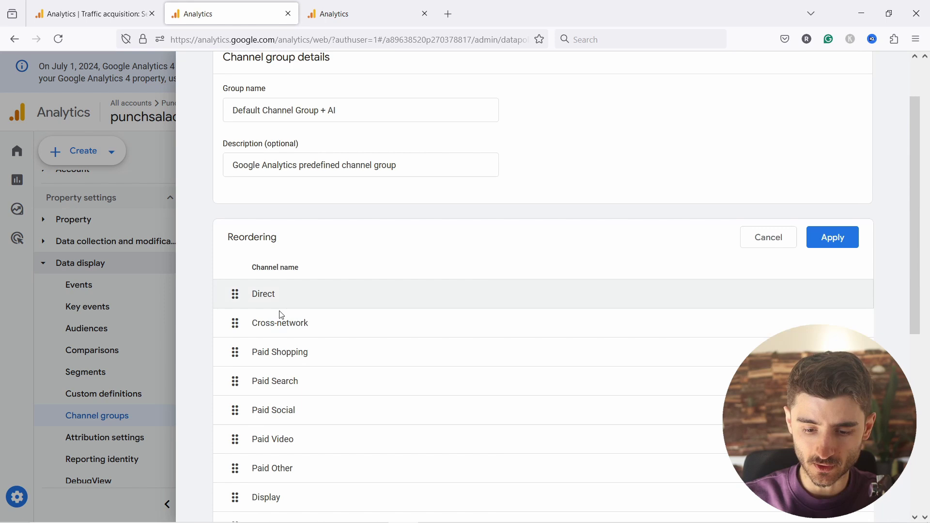
{"action": "scroll", "coordinate": [278, 339], "scroll_direction": "down", "scroll_amount": 5}
{"action": "left_click_drag", "start_coordinate": [248, 395], "coordinate": [248, 291]}
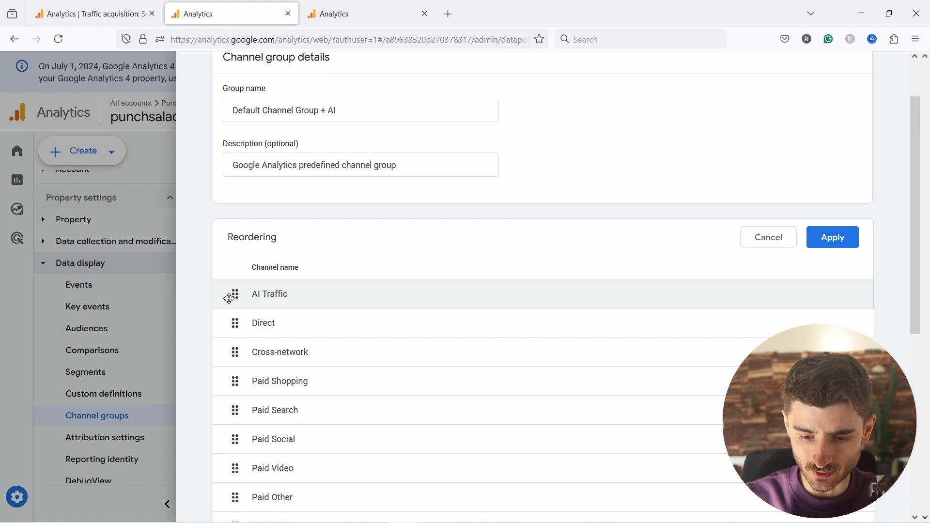
Confirm the new channel order and save the Default Channel Group + AI group.
{"action": "left_click", "coordinate": [832, 237]}
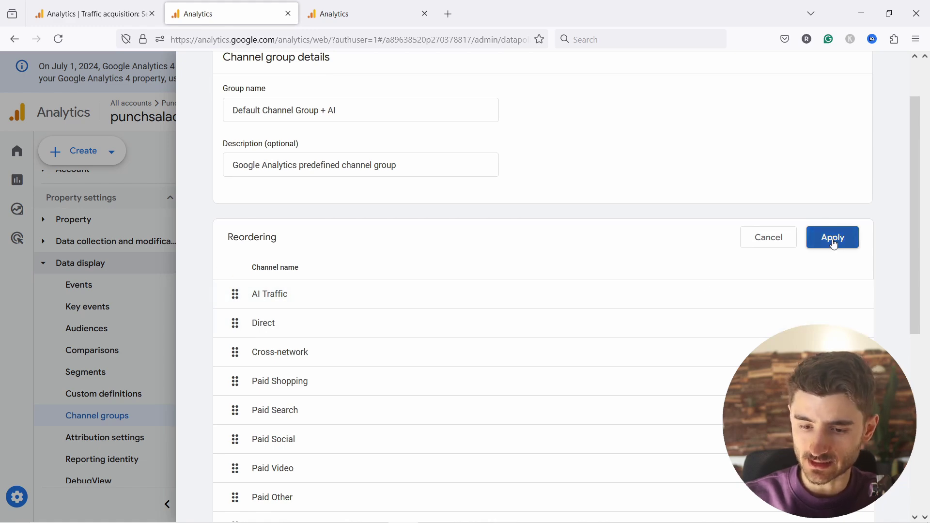
{"action": "scroll", "coordinate": [804, 228], "scroll_direction": "up", "scroll_amount": 2}
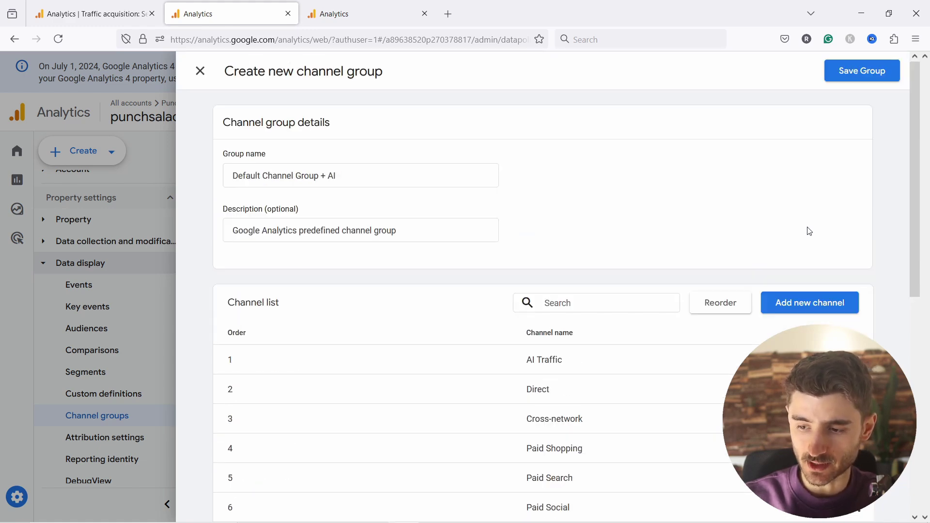
{"action": "left_click", "coordinate": [854, 70]}
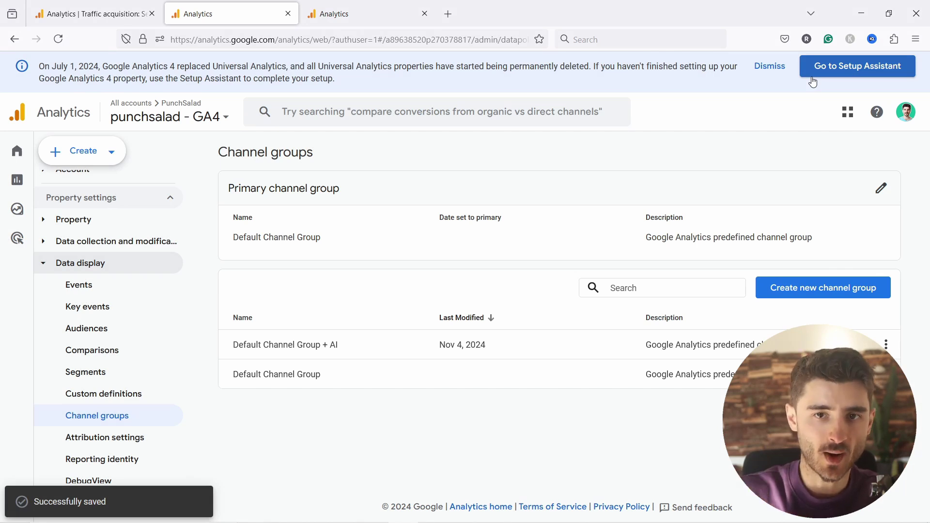
Open the Traffic acquisition report under Reports > Acquisition.
{"action": "mouse_move", "coordinate": [17, 180]}
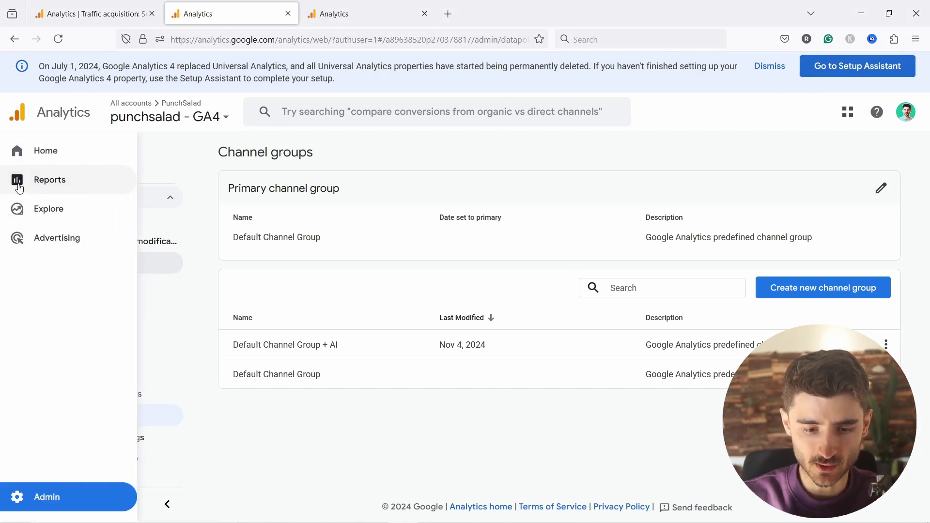
{"action": "left_click", "coordinate": [51, 184]}
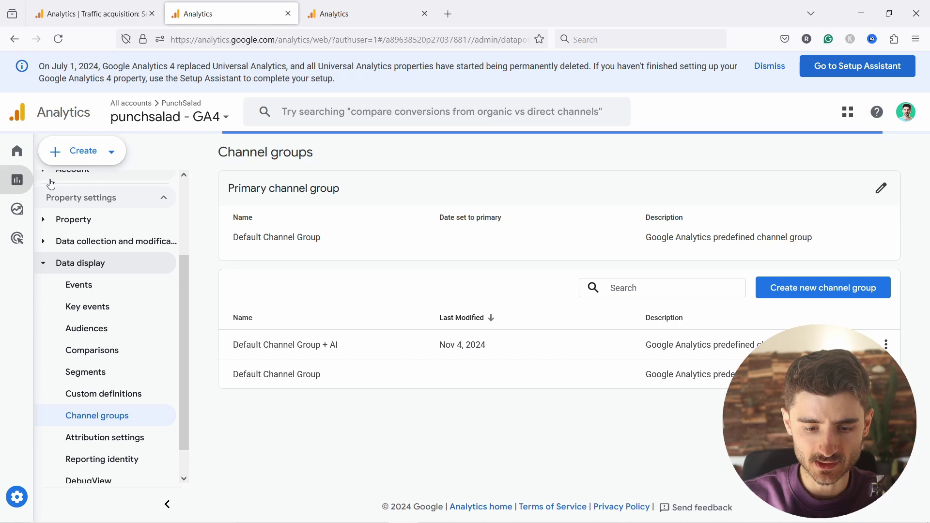
{"action": "left_click", "coordinate": [88, 249]}
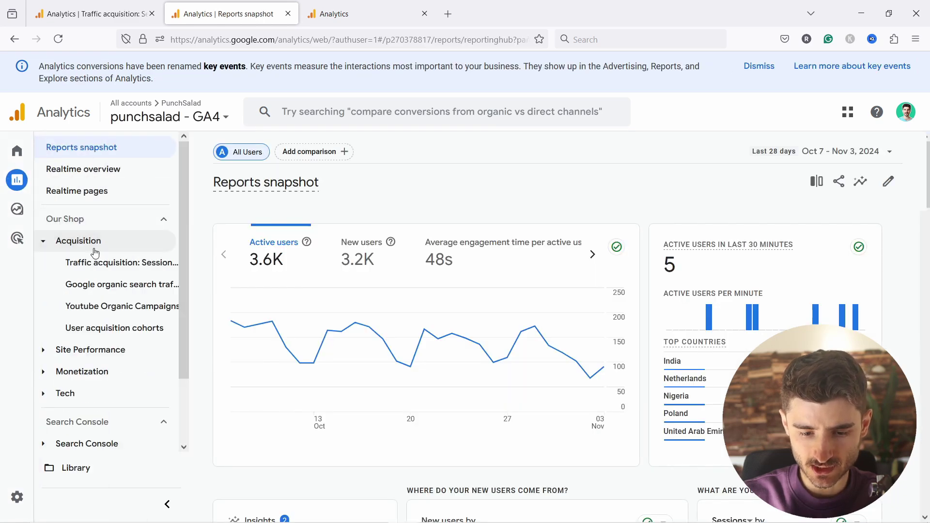
{"action": "left_click", "coordinate": [105, 264]}
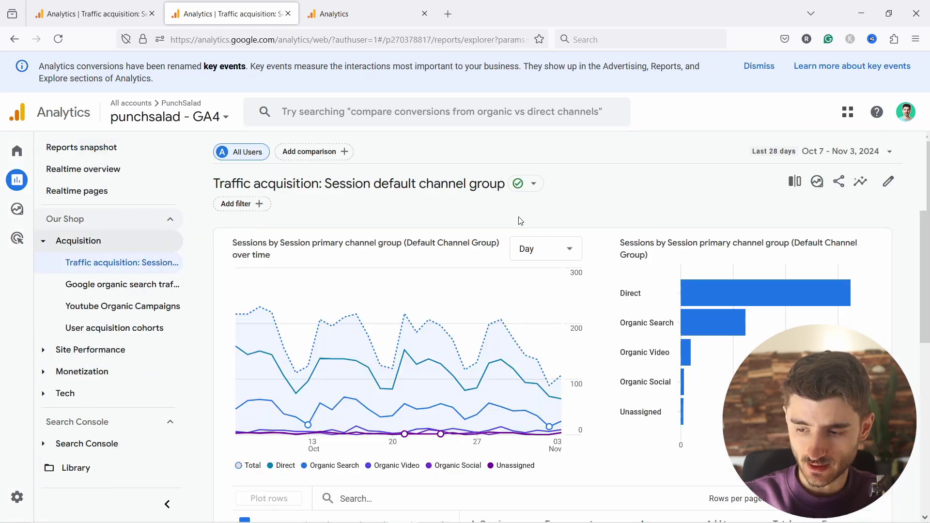
Break the table down by Default Channel Group + AI, showing AI Traffic at 7 sessions.
{"action": "scroll", "coordinate": [390, 218], "scroll_direction": "down", "scroll_amount": 5}
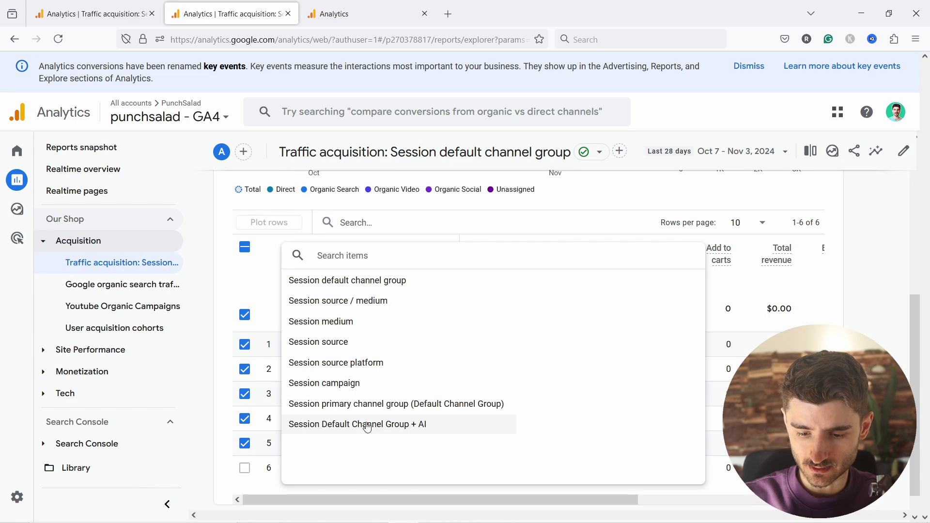
{"action": "left_click", "coordinate": [417, 427]}
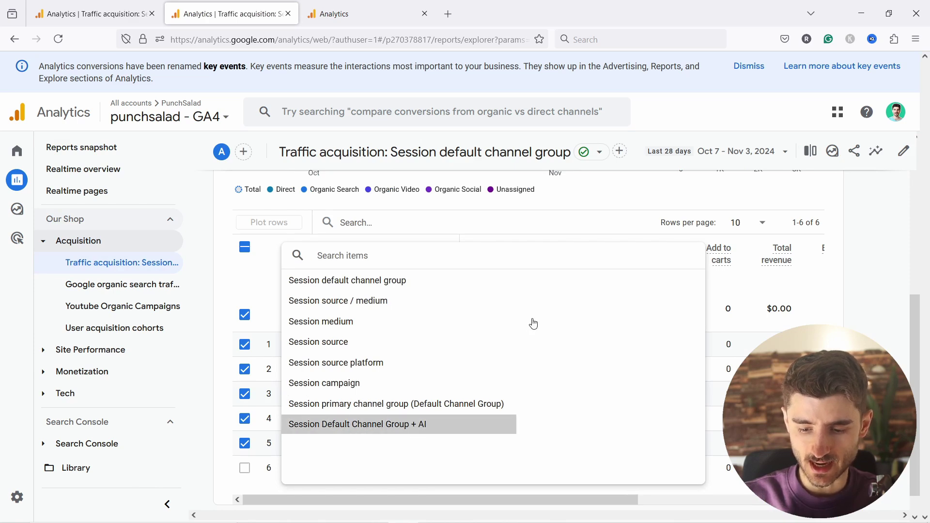
{"action": "scroll", "coordinate": [379, 370], "scroll_direction": "down", "scroll_amount": 2}
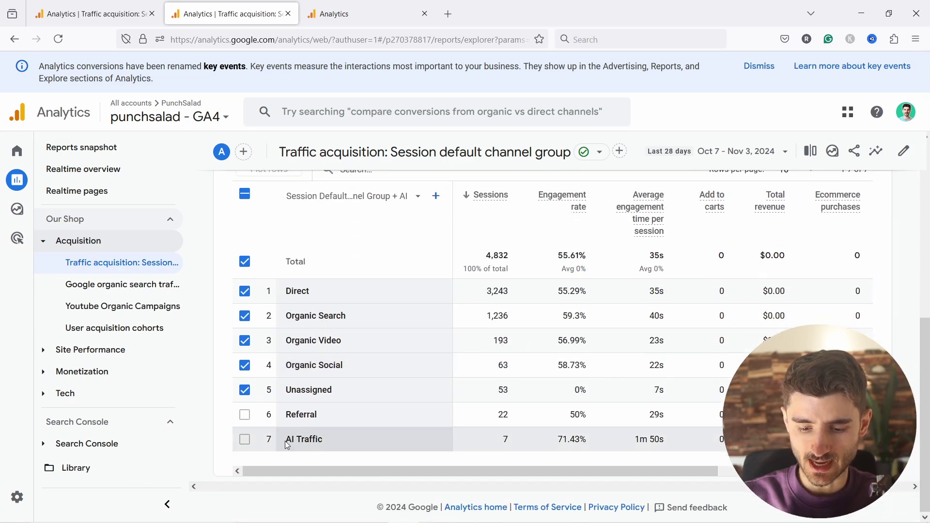
{"action": "left_click_drag", "start_coordinate": [291, 439], "coordinate": [557, 439]}
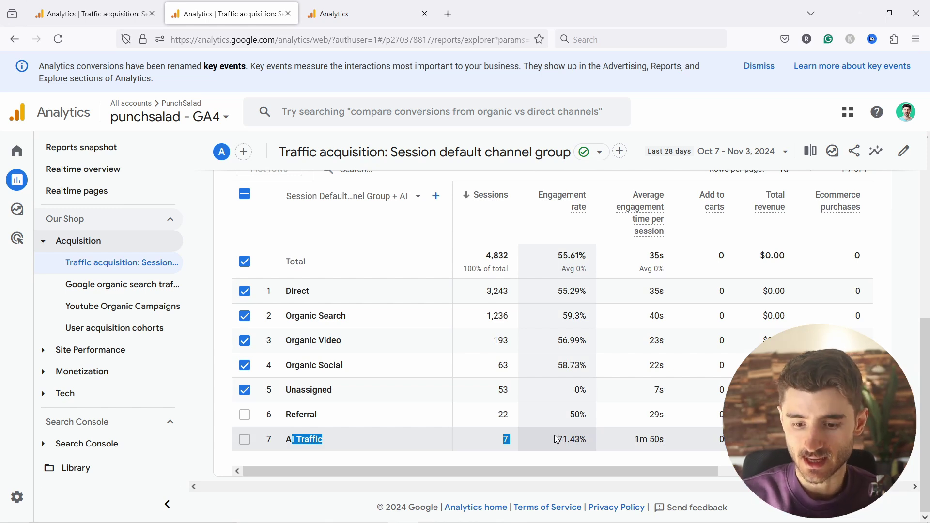
{"action": "left_click", "coordinate": [557, 439]}
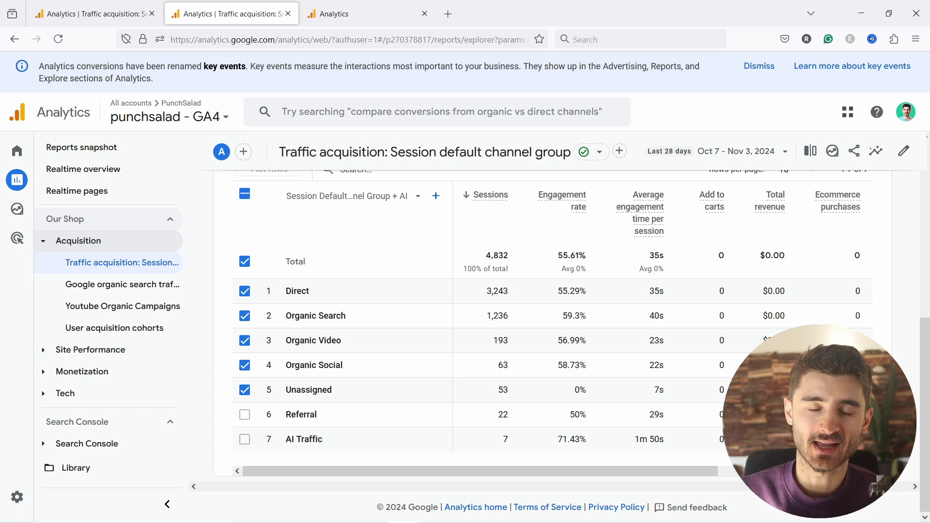